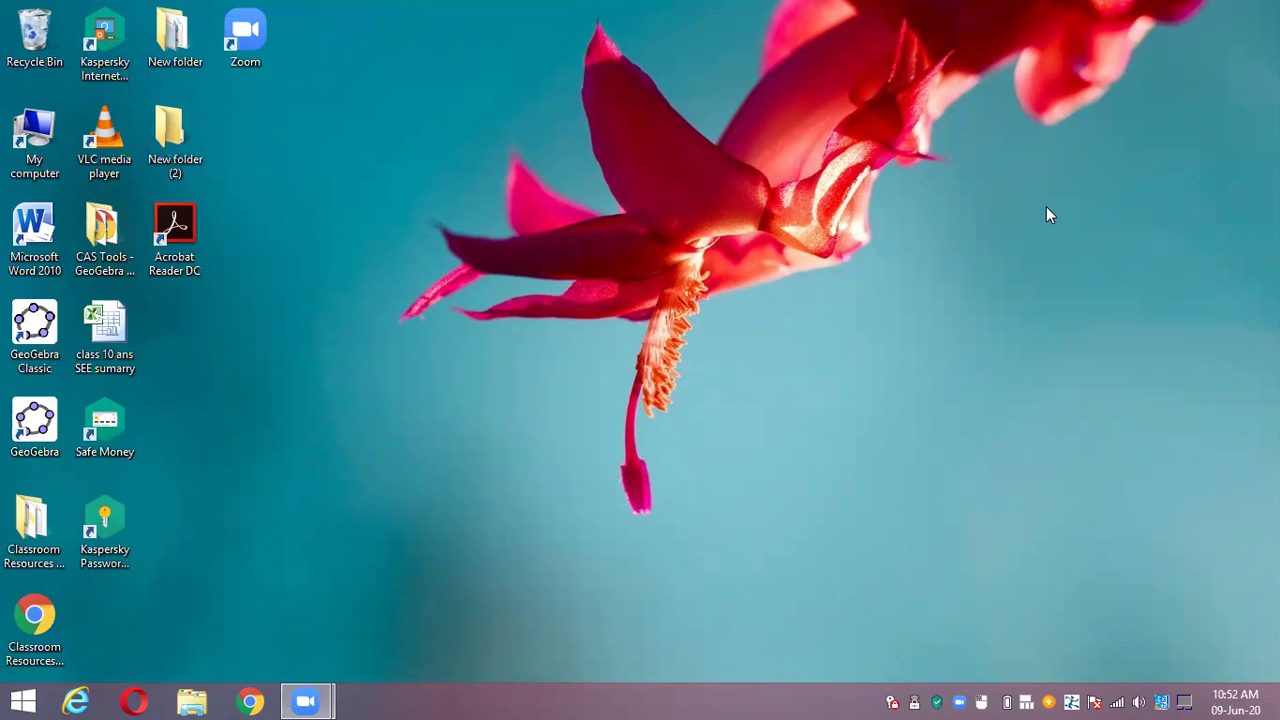
Launch Chrome and go to geogebra.org using the address bar suggestion
{"action": "left_click", "coordinate": [249, 702]}
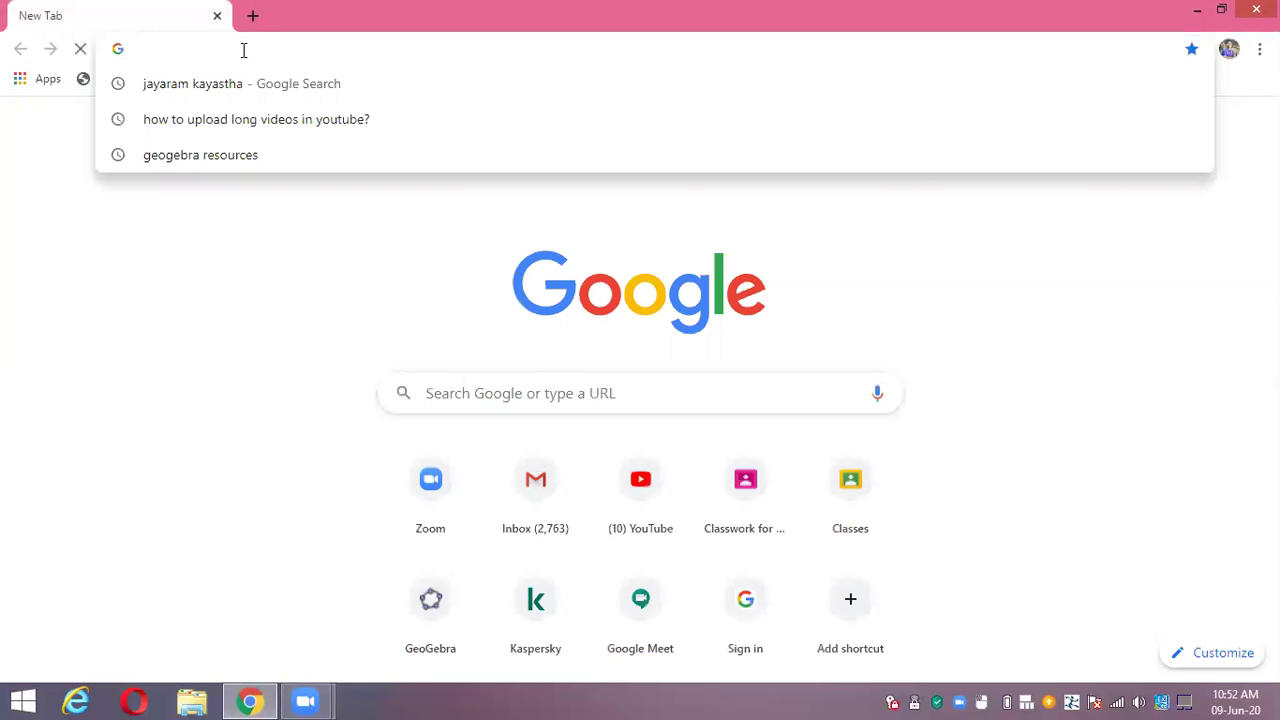
{"action": "type", "text": "geogebra.org"}
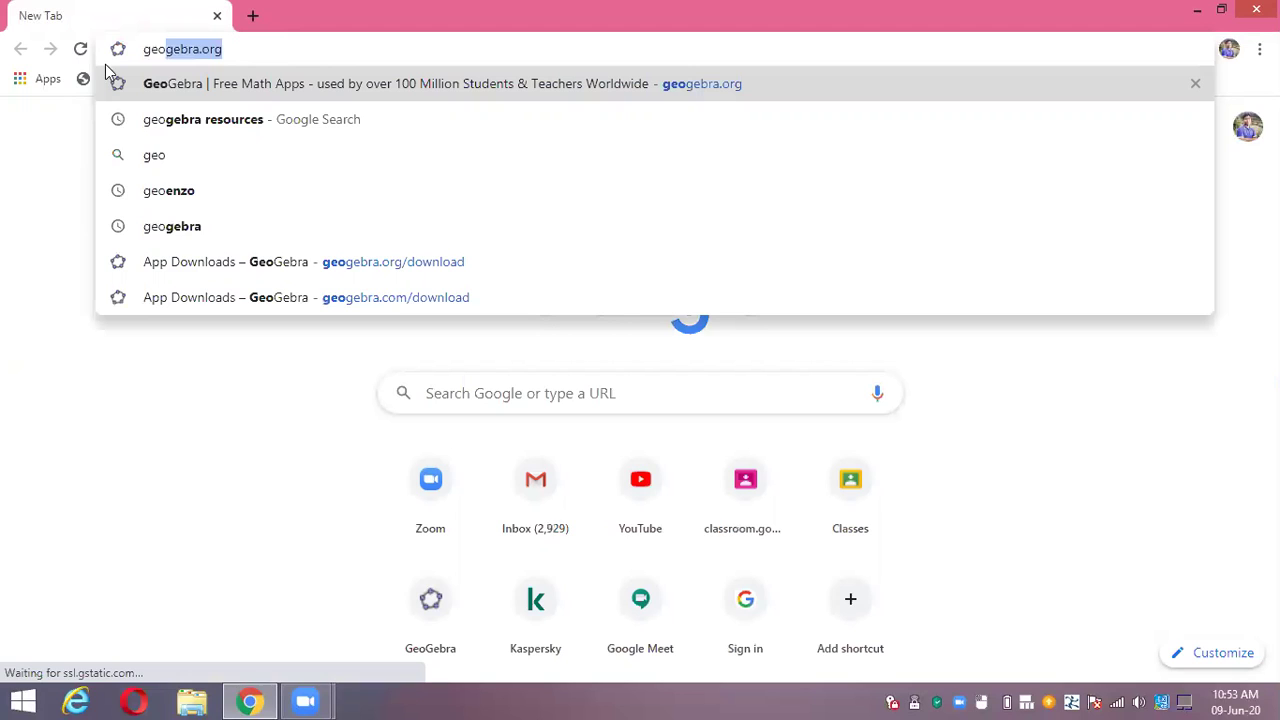
{"action": "left_click", "coordinate": [183, 40]}
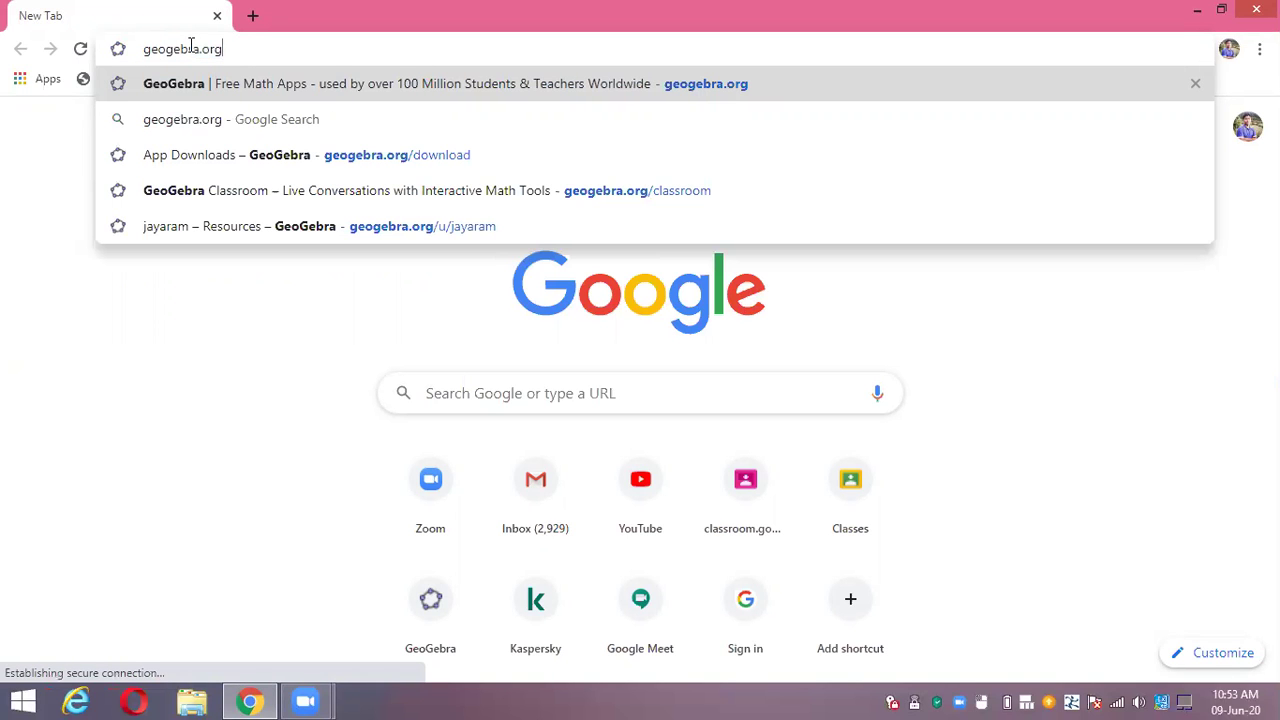
{"action": "key", "text": "Return"}
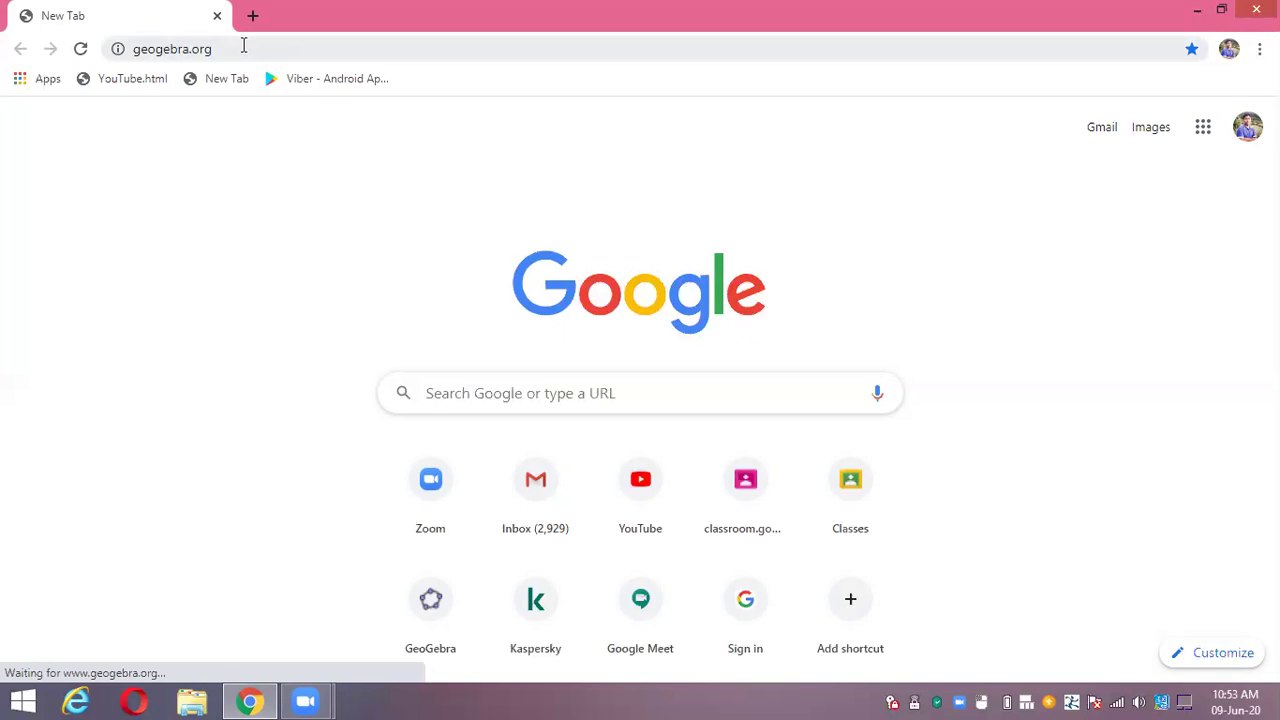
Request the geogebra.org address again from the address bar
{"action": "left_click", "coordinate": [243, 45]}
{"action": "left_click", "coordinate": [279, 48]}
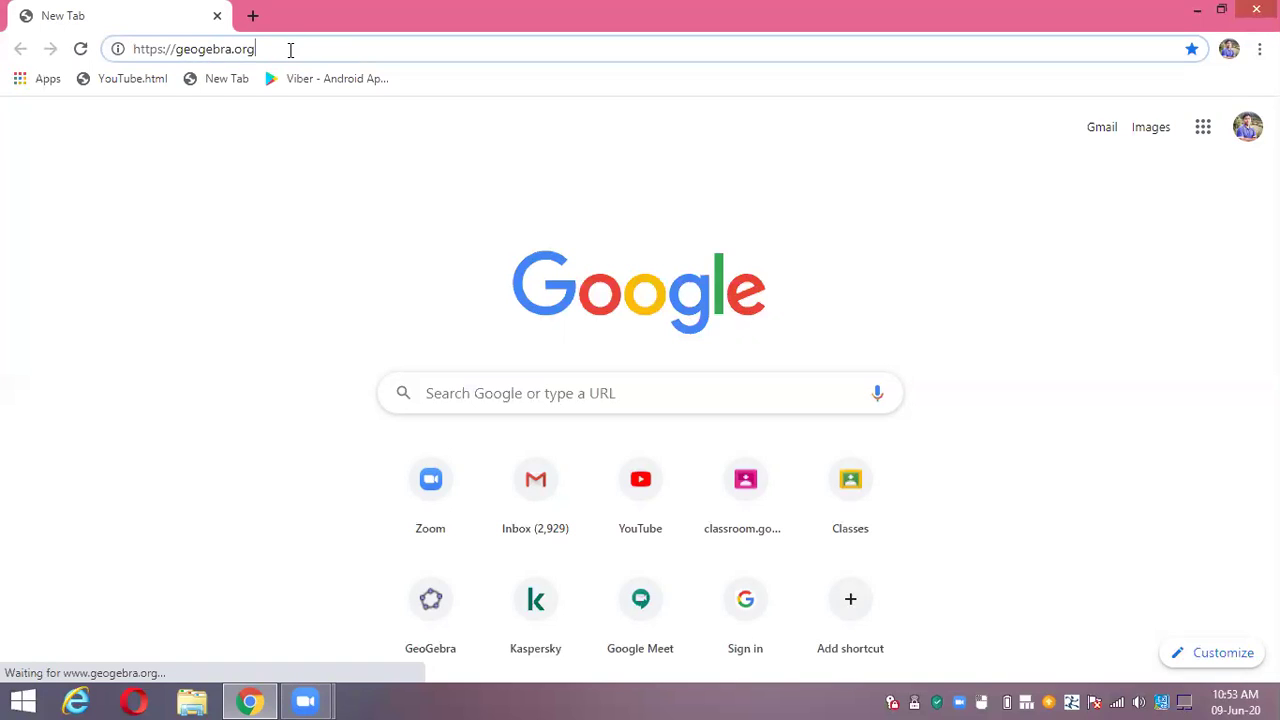
{"action": "key", "text": "Return"}
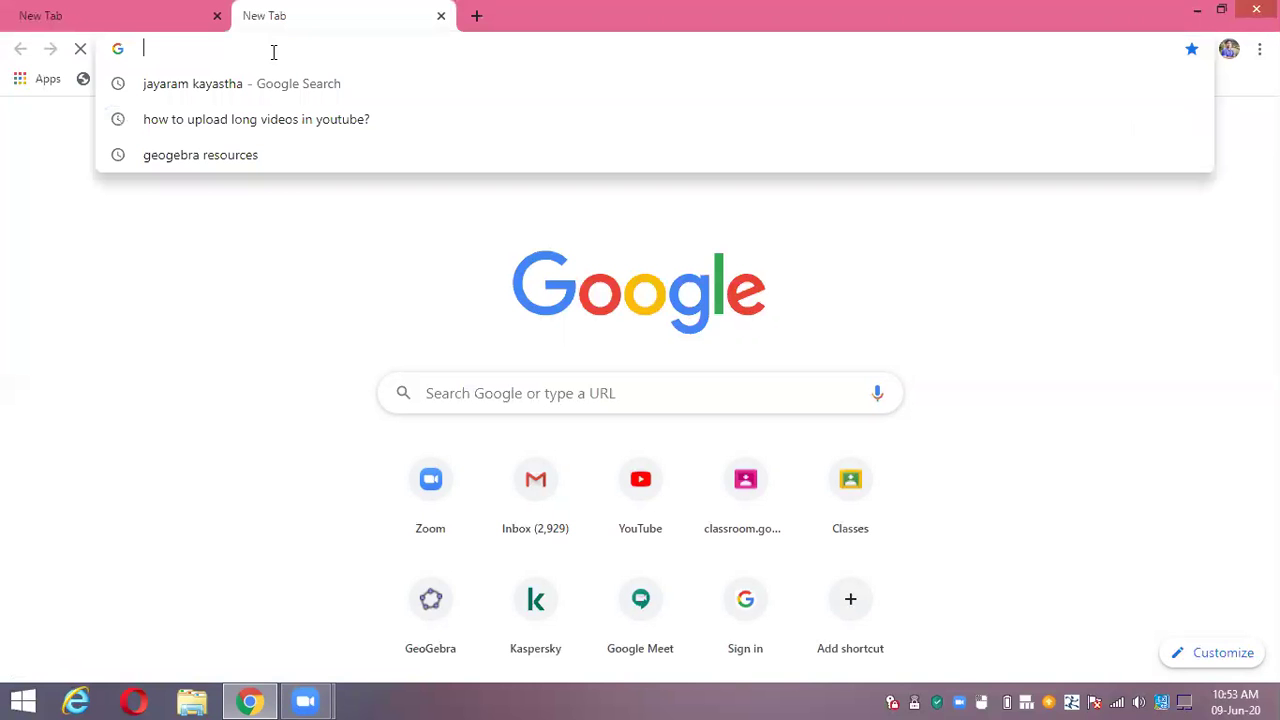
Enter geogebra.org in the new tab, fixing typos, to load the GeoGebra home page
{"action": "type", "text": "gp"}
{"action": "key", "text": "BackSpace"}
{"action": "type", "text": "e"}
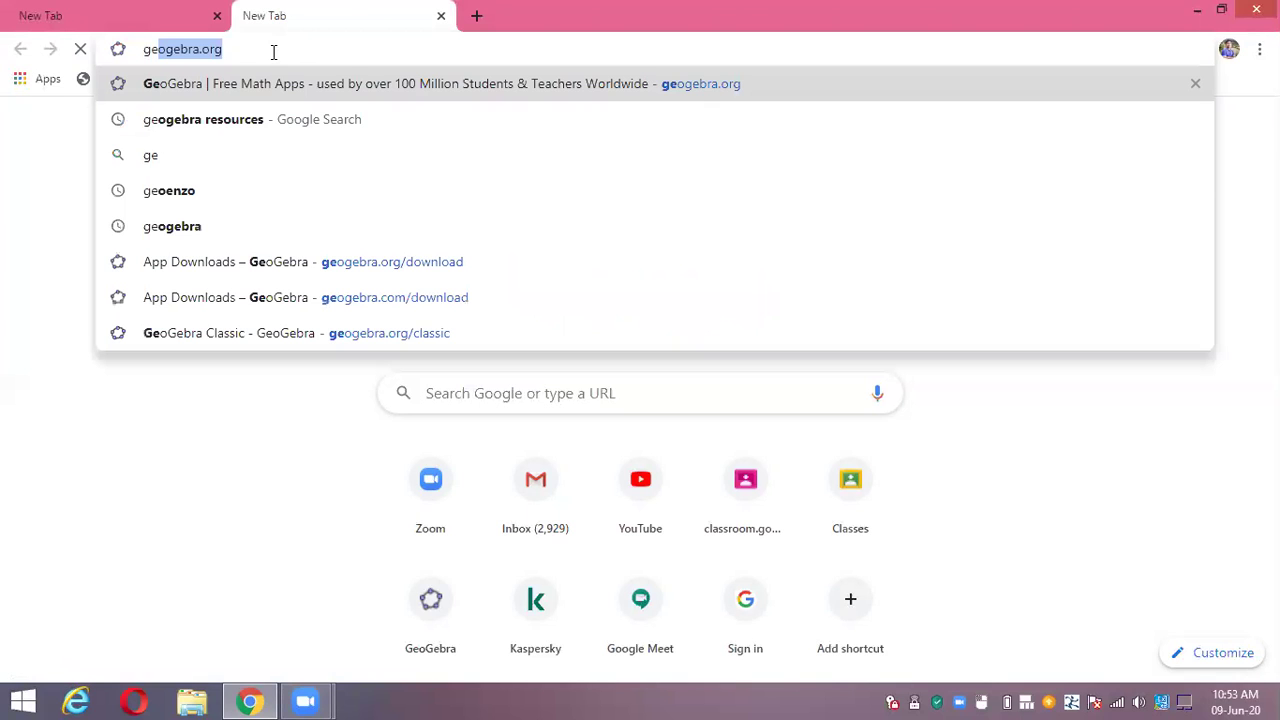
{"action": "type", "text": "p"}
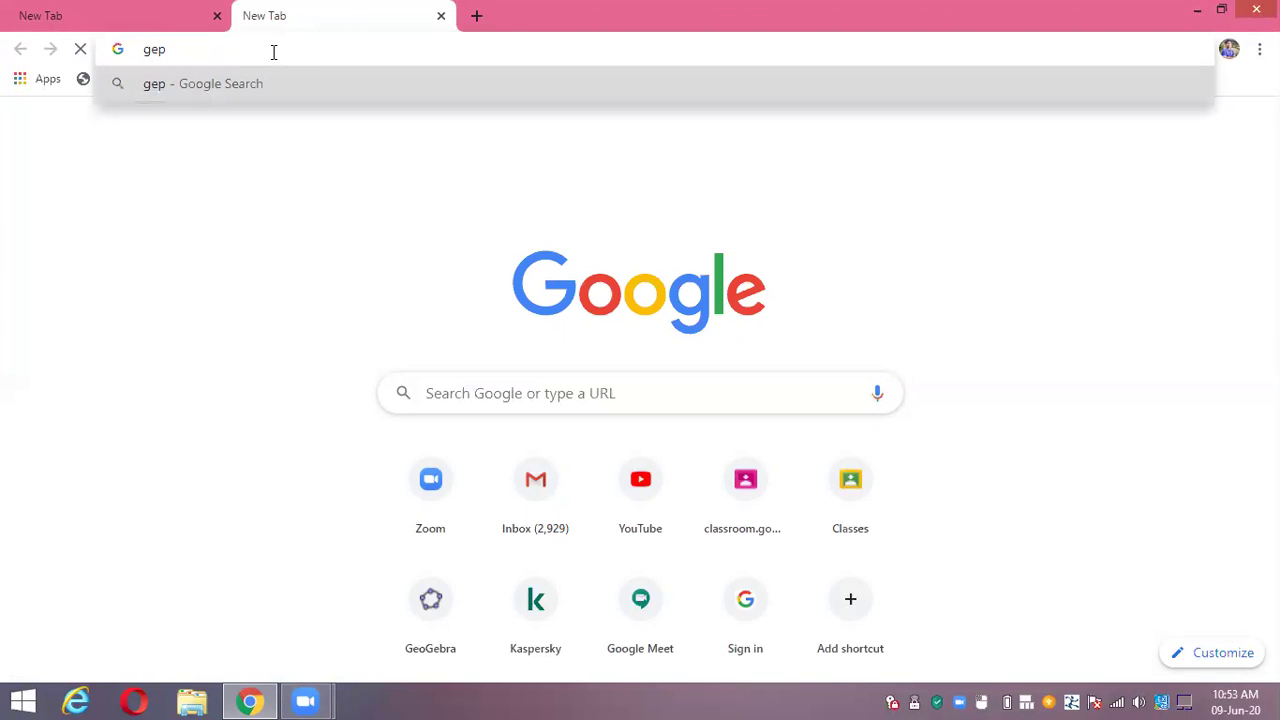
{"action": "key", "text": "BackSpace"}
{"action": "type", "text": "og"}
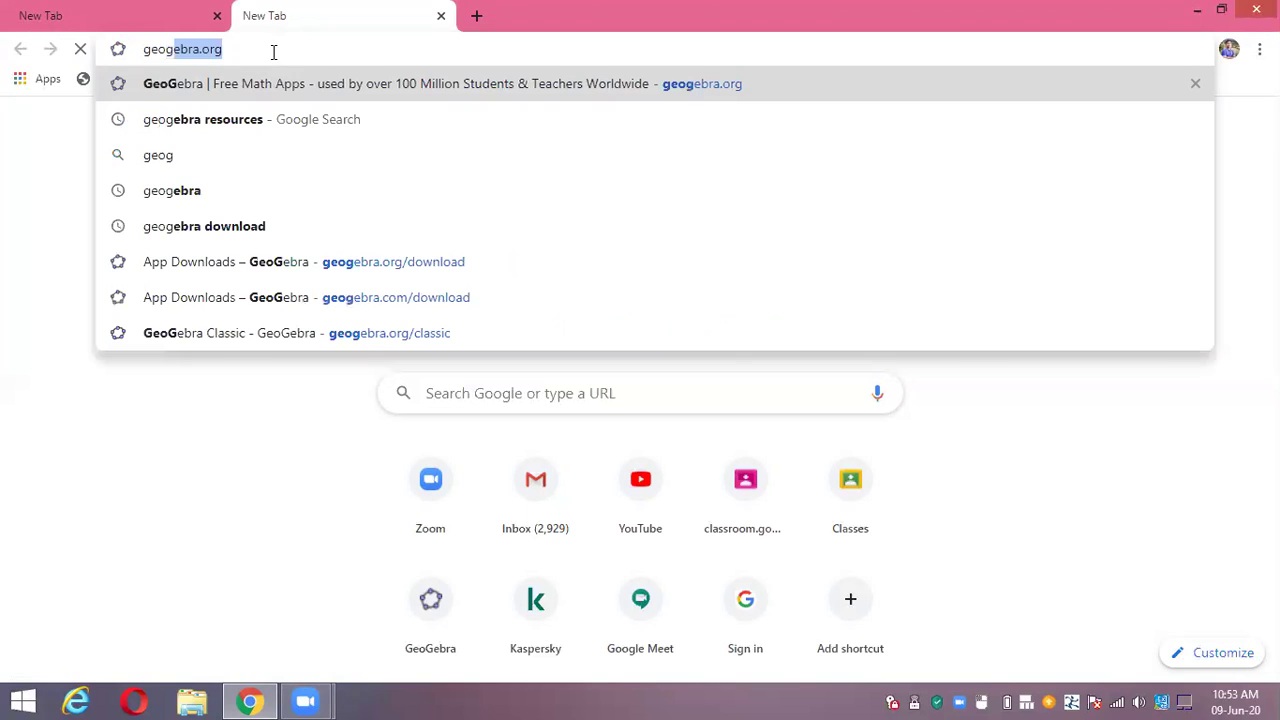
{"action": "type", "text": "ebra"}
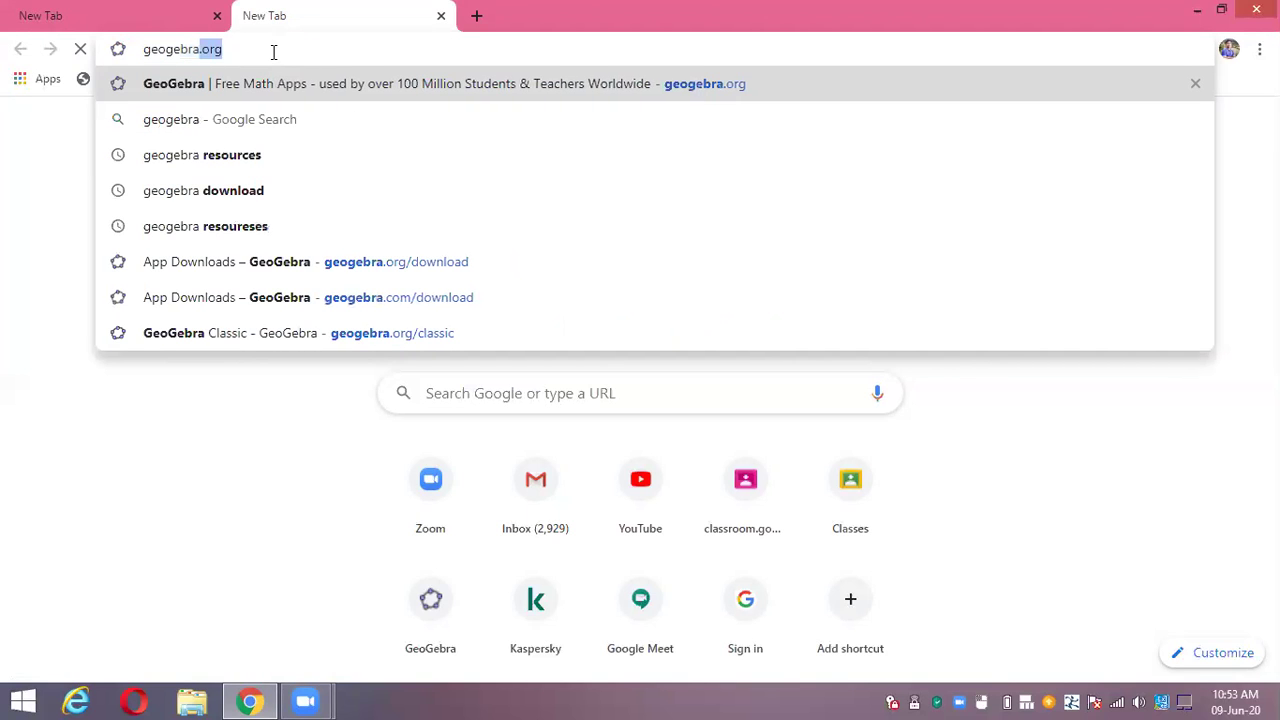
{"action": "type", "text": ".or"}
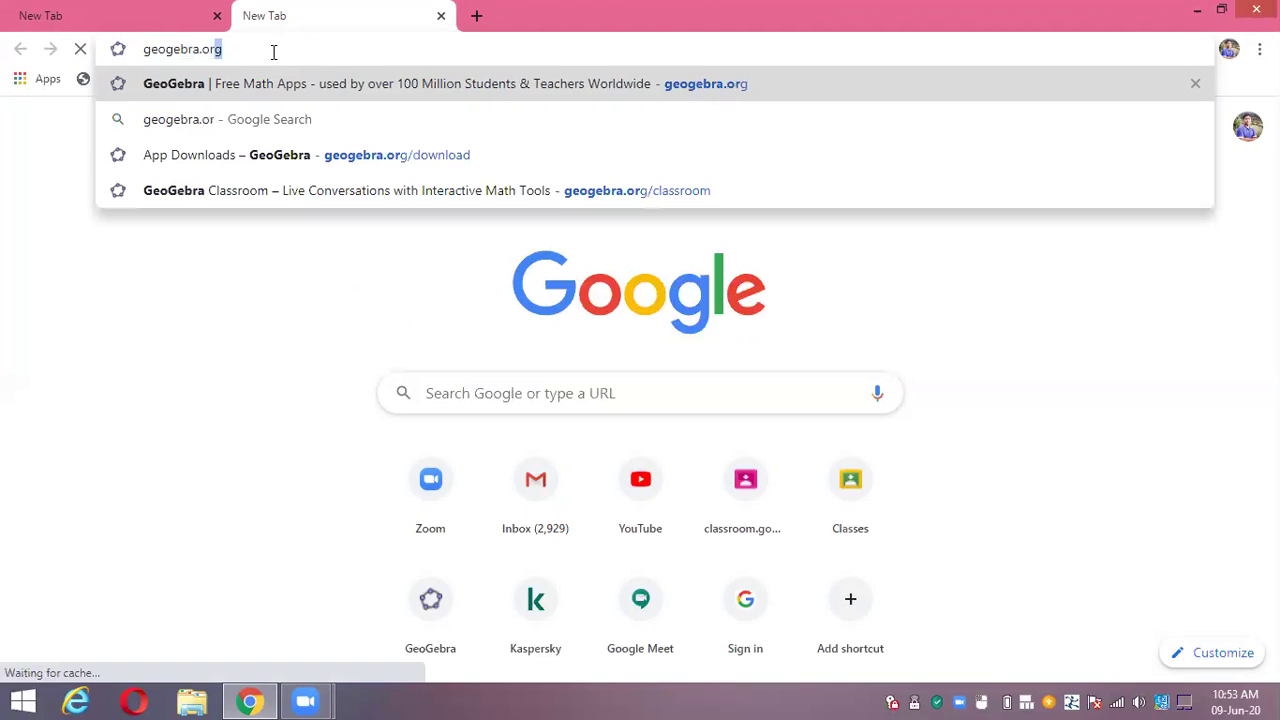
{"action": "type", "text": "g"}
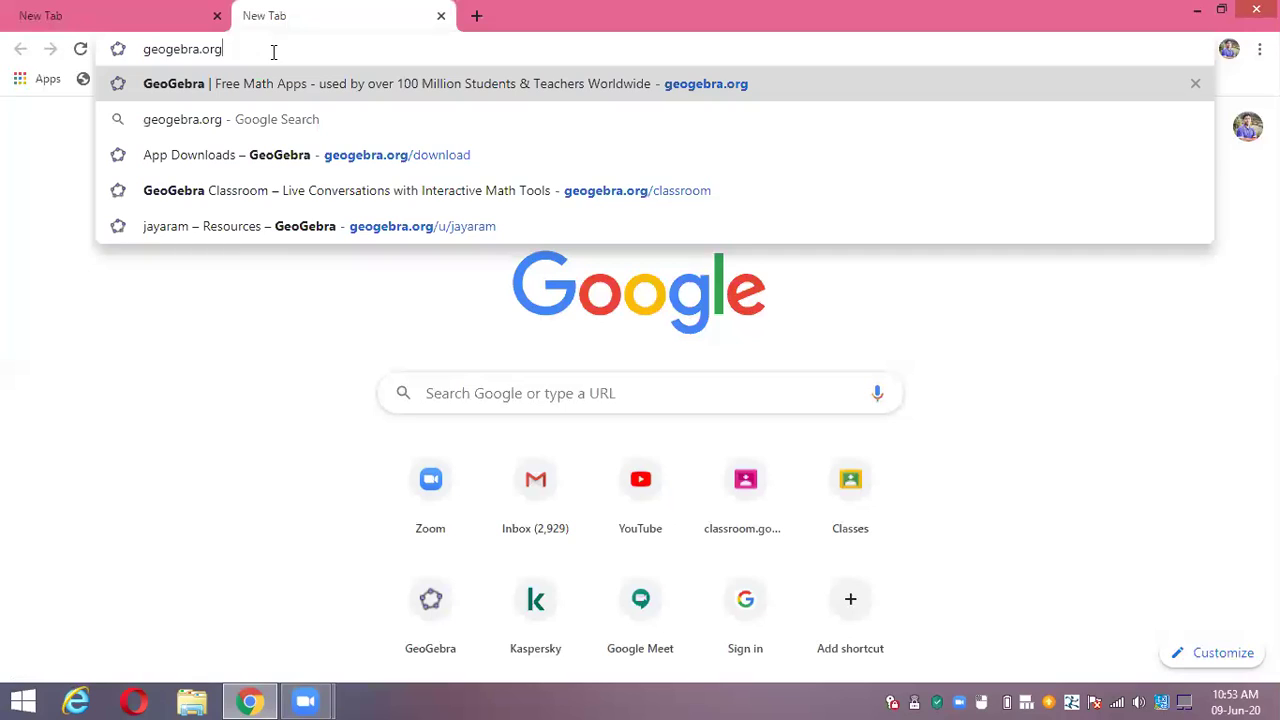
{"action": "key", "text": "Return"}
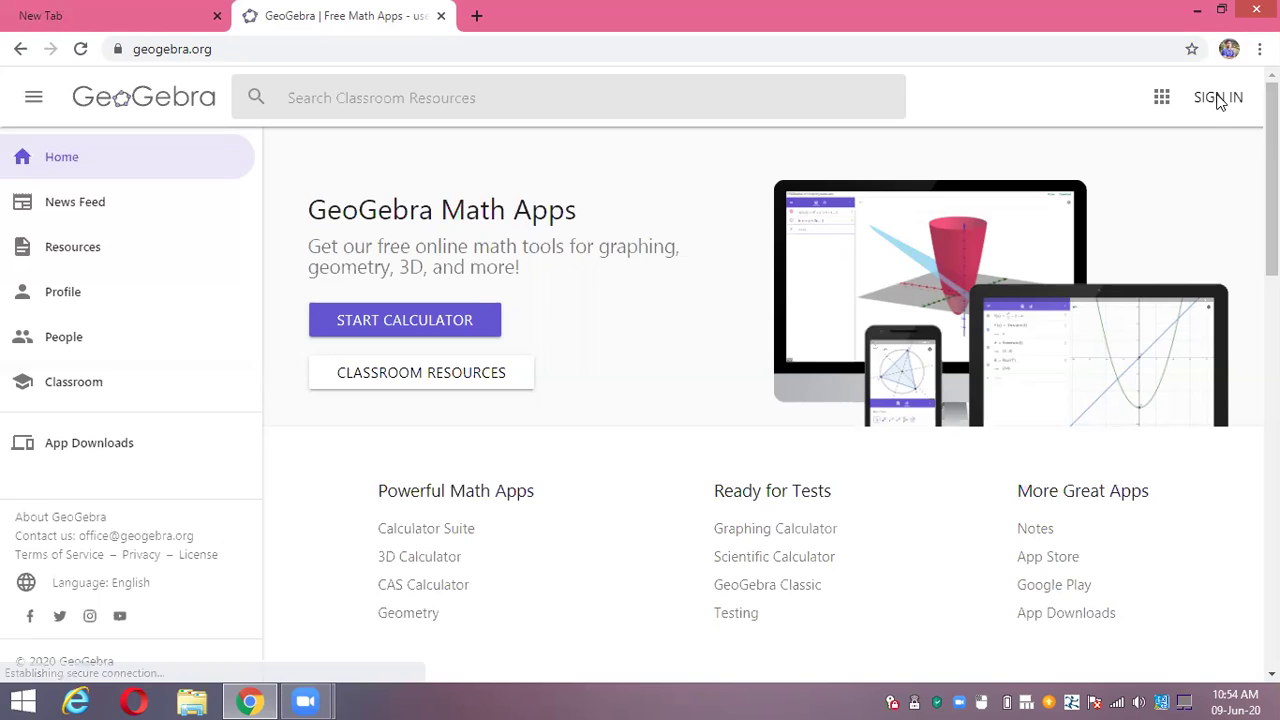
Bring up the GeoGebra Sign in dialog and select its Username field
{"action": "left_click", "coordinate": [1218, 100]}
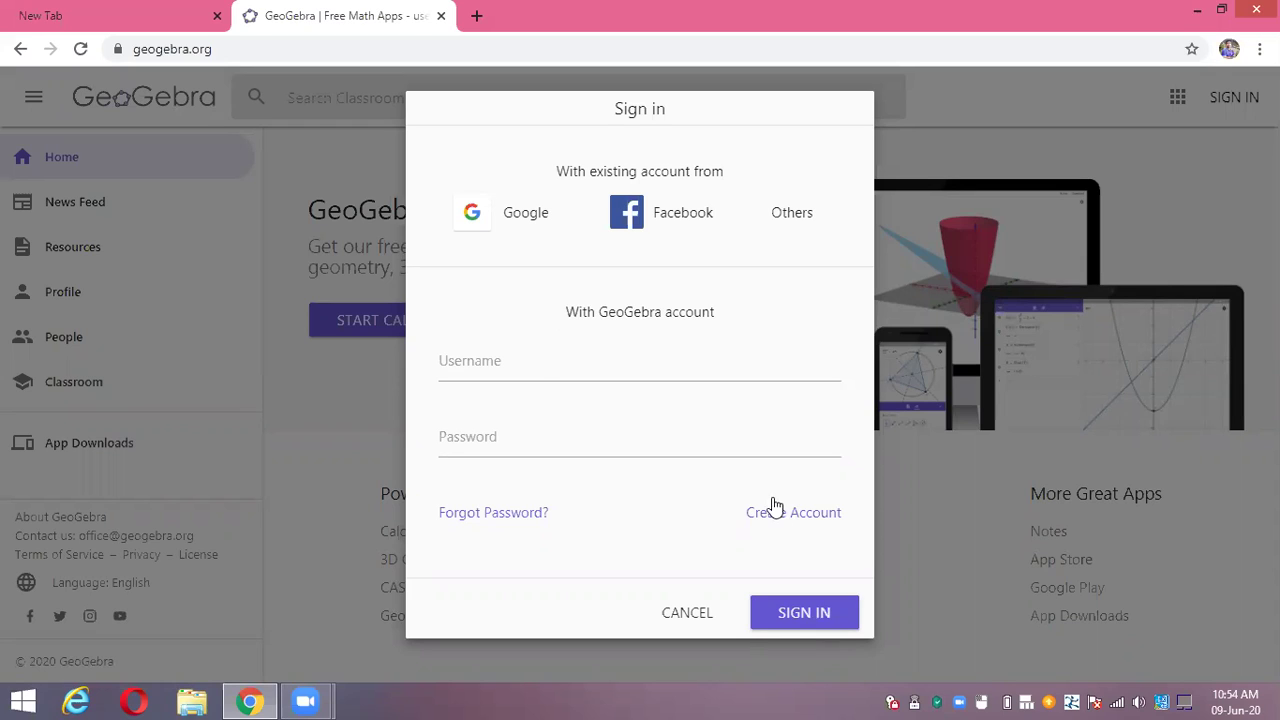
{"action": "left_click", "coordinate": [534, 359]}
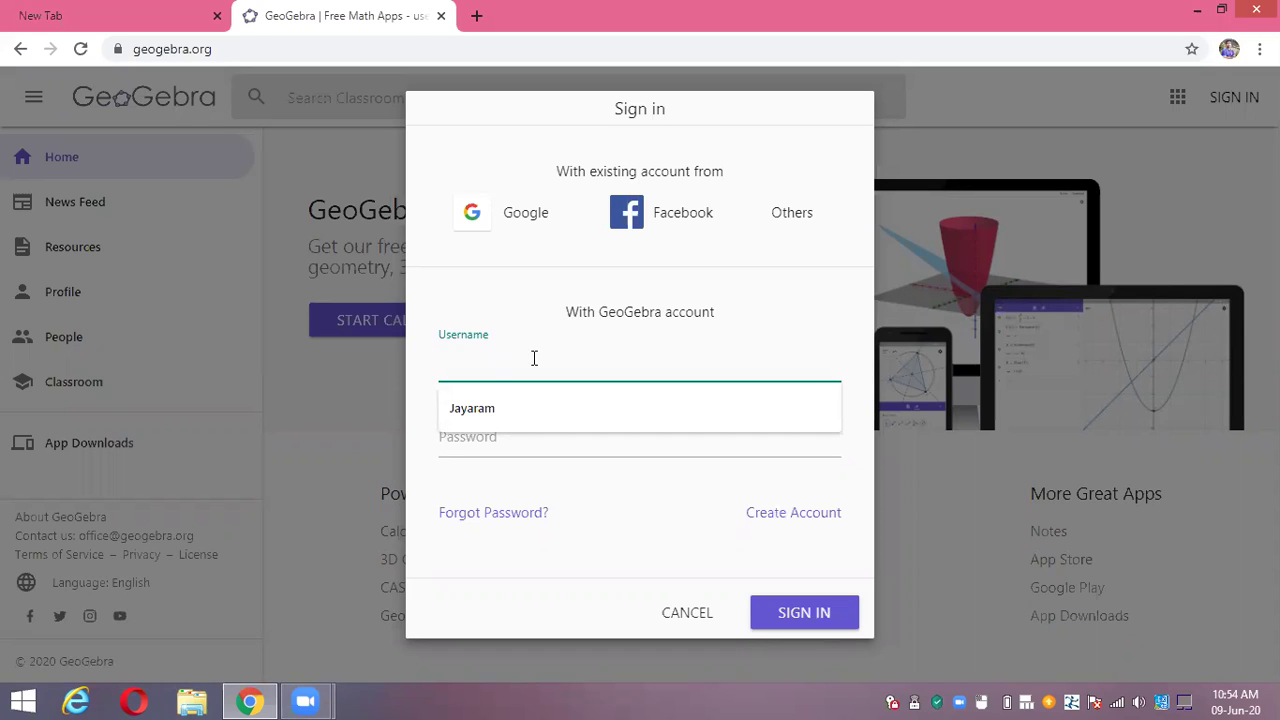
Follow the Create Account link to reach the GeoGebra Sign up page
{"action": "left_click", "coordinate": [800, 515]}
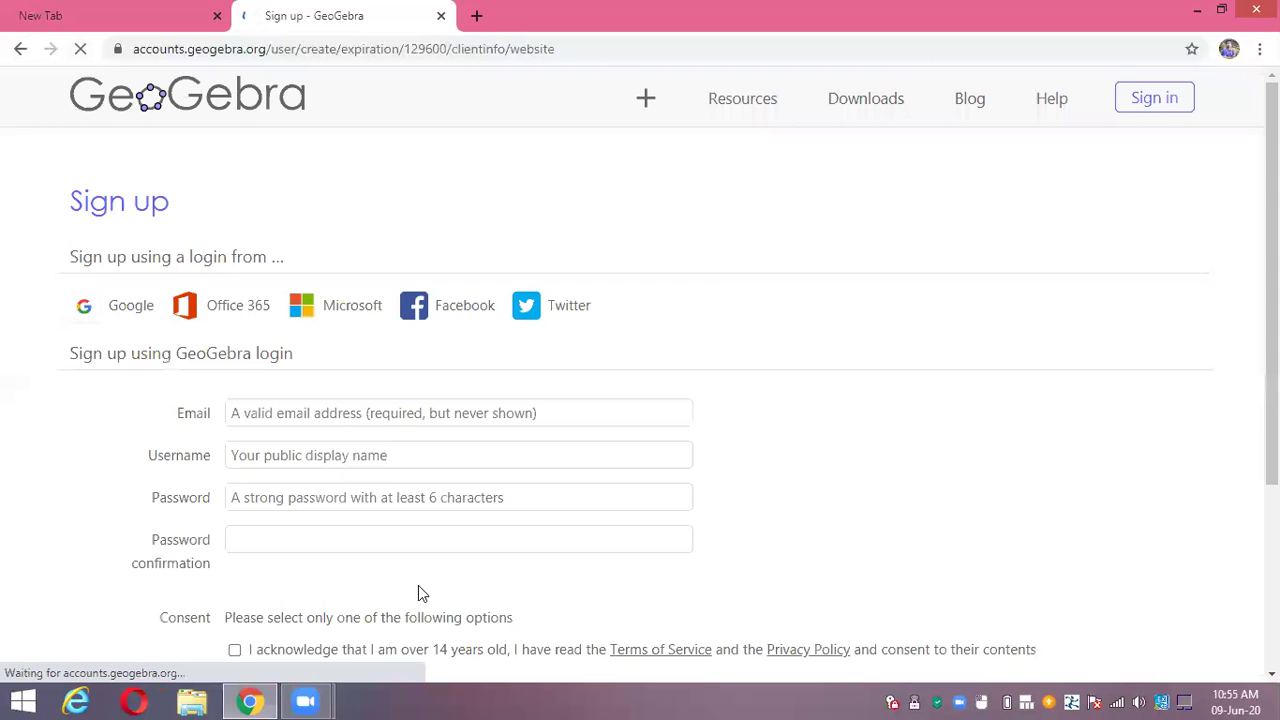
Fill the Email field with the saved autofill address and clear the autofilled username
{"action": "left_click", "coordinate": [228, 406]}
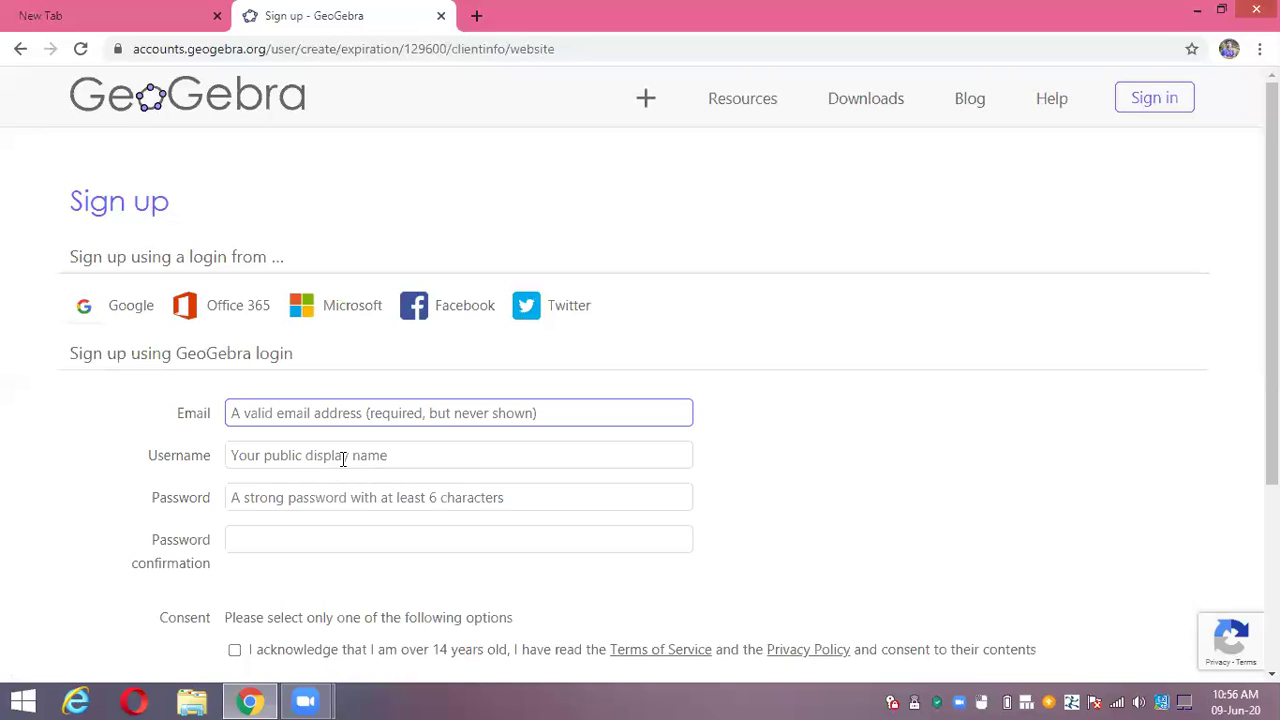
{"action": "left_click", "coordinate": [320, 413]}
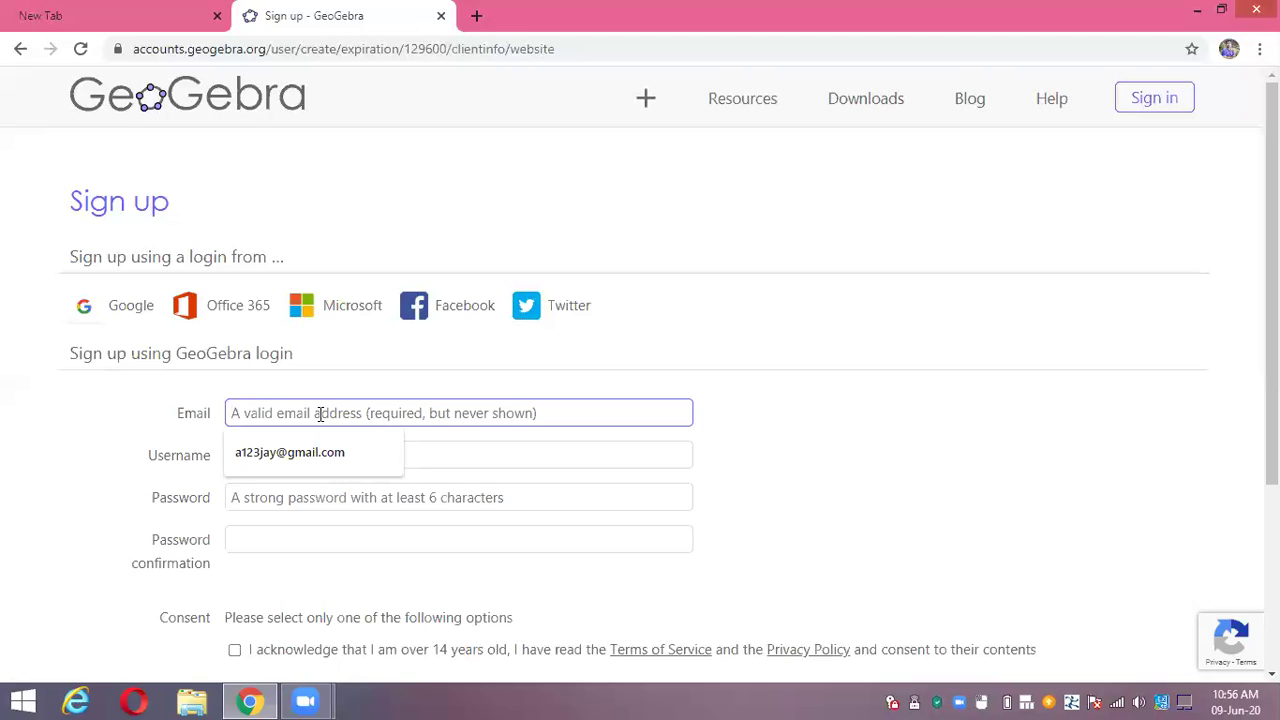
{"action": "type", "text": "bk"}
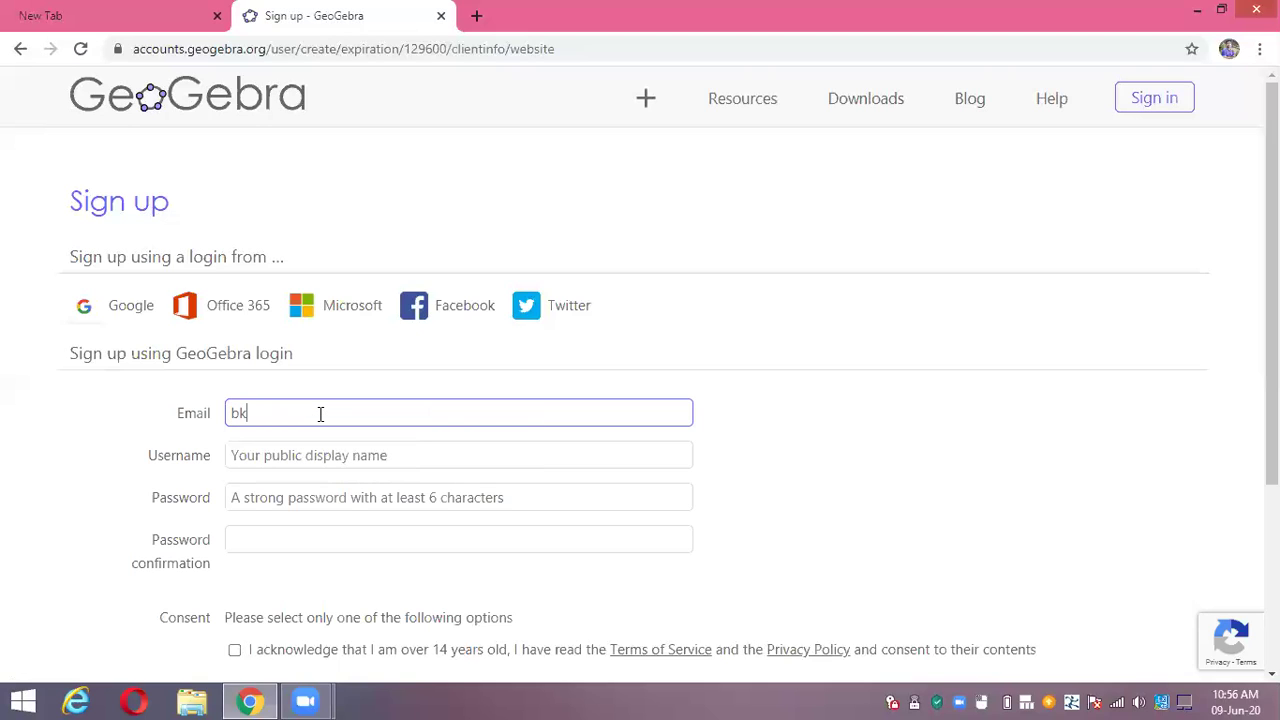
{"action": "key", "text": "BackSpace"}
{"action": "key", "text": "BackSpace"}
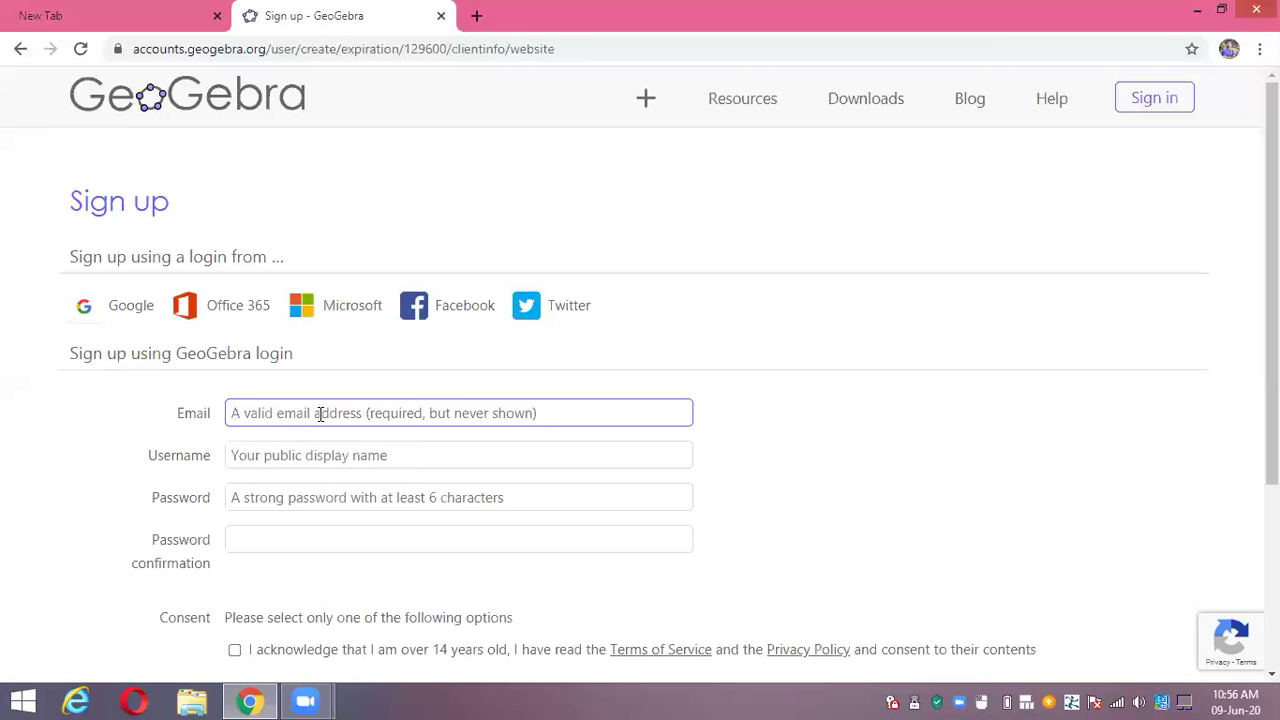
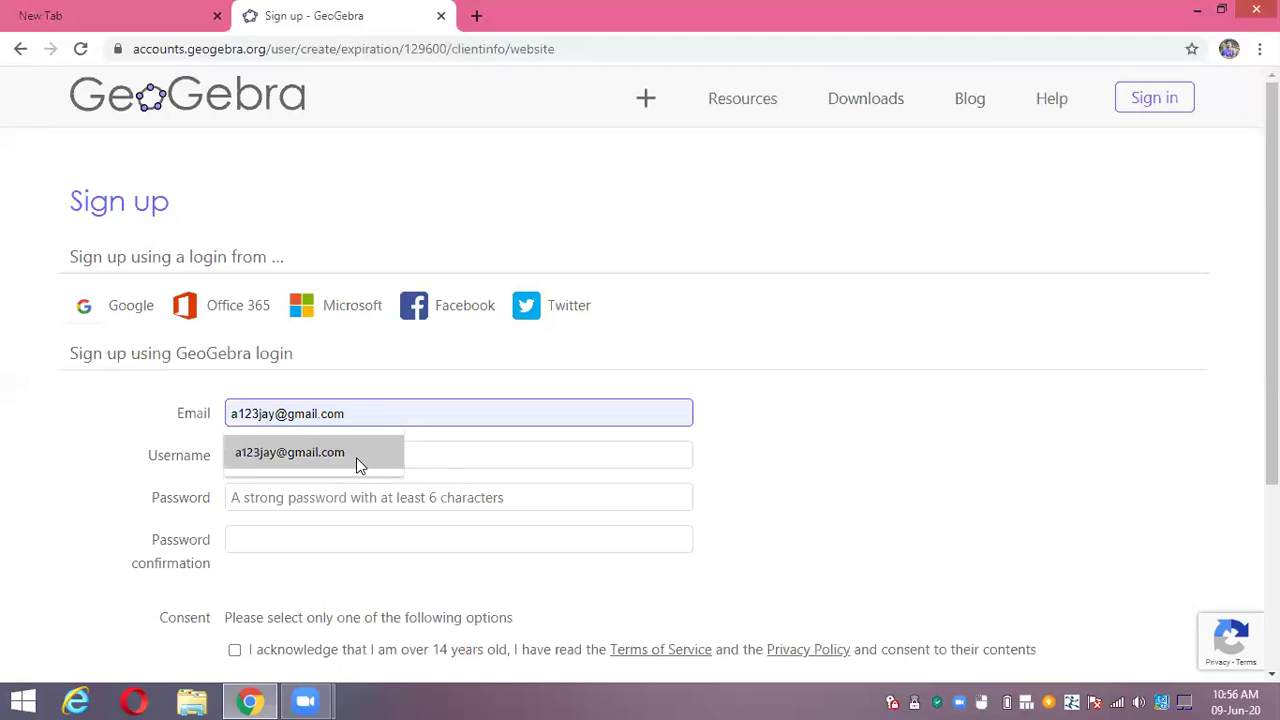
{"action": "left_click", "coordinate": [356, 457]}
{"action": "left_click", "coordinate": [356, 457]}
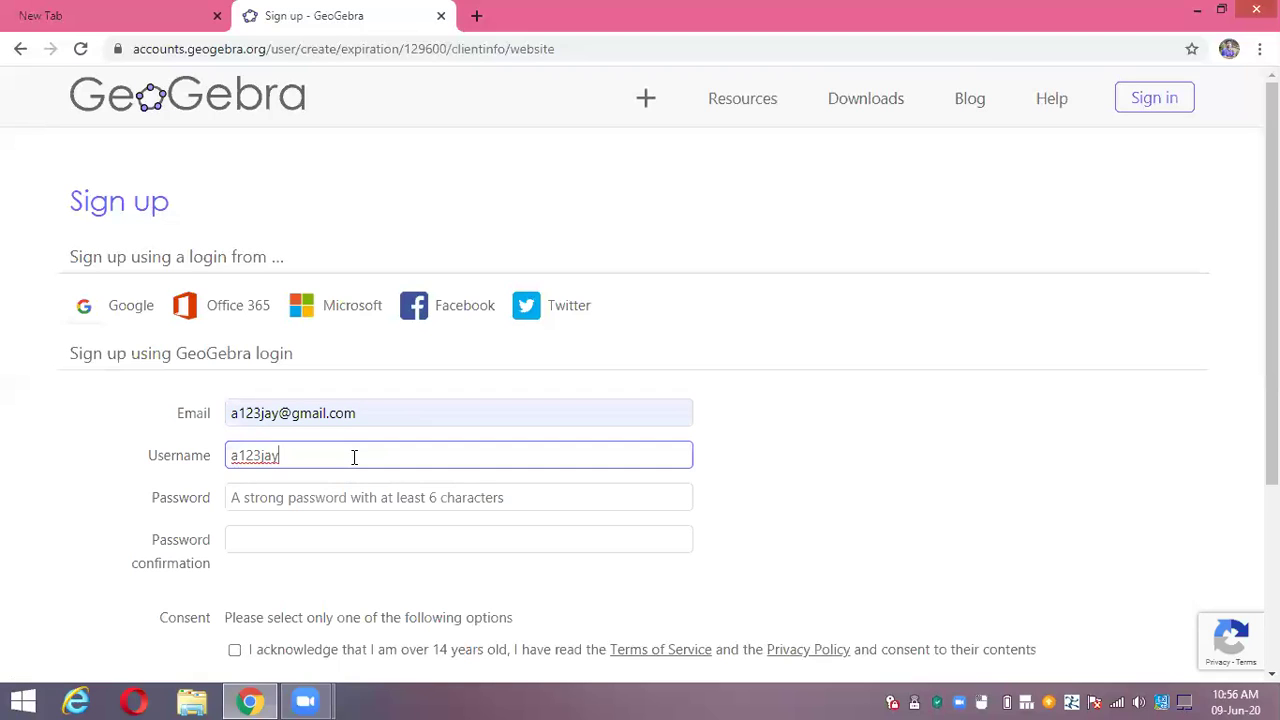
{"action": "key", "text": "BackSpace"}
{"action": "key", "text": "BackSpace"}
{"action": "key", "text": "BackSpace"}
{"action": "key", "text": "BackSpace"}
{"action": "key", "text": "BackSpace"}
{"action": "key", "text": "BackSpace"}
{"action": "key", "text": "BackSpace"}
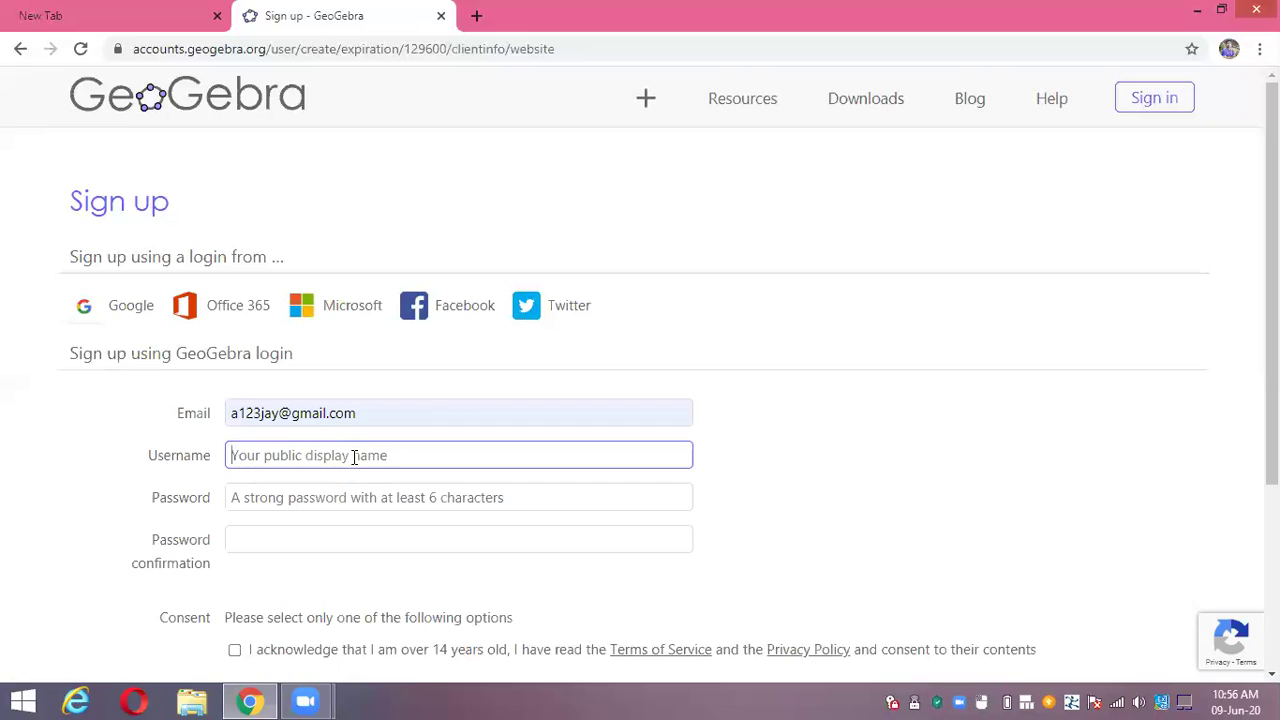
Enter the corrected username and a sufficiently strong account password
{"action": "type", "text": "jayaraa"}
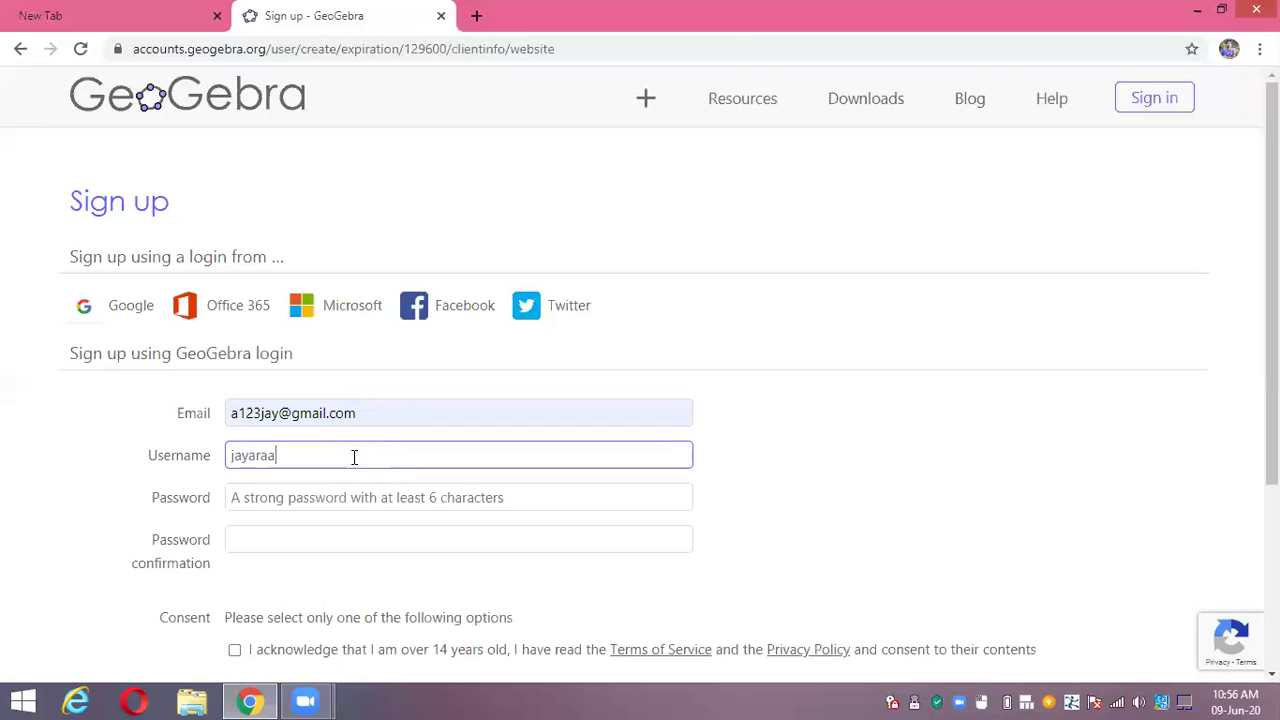
{"action": "key", "text": "BackSpace"}
{"action": "type", "text": "m"}
{"action": "left_click", "coordinate": [370, 491]}
{"action": "type", "text": "••••••••••••"}
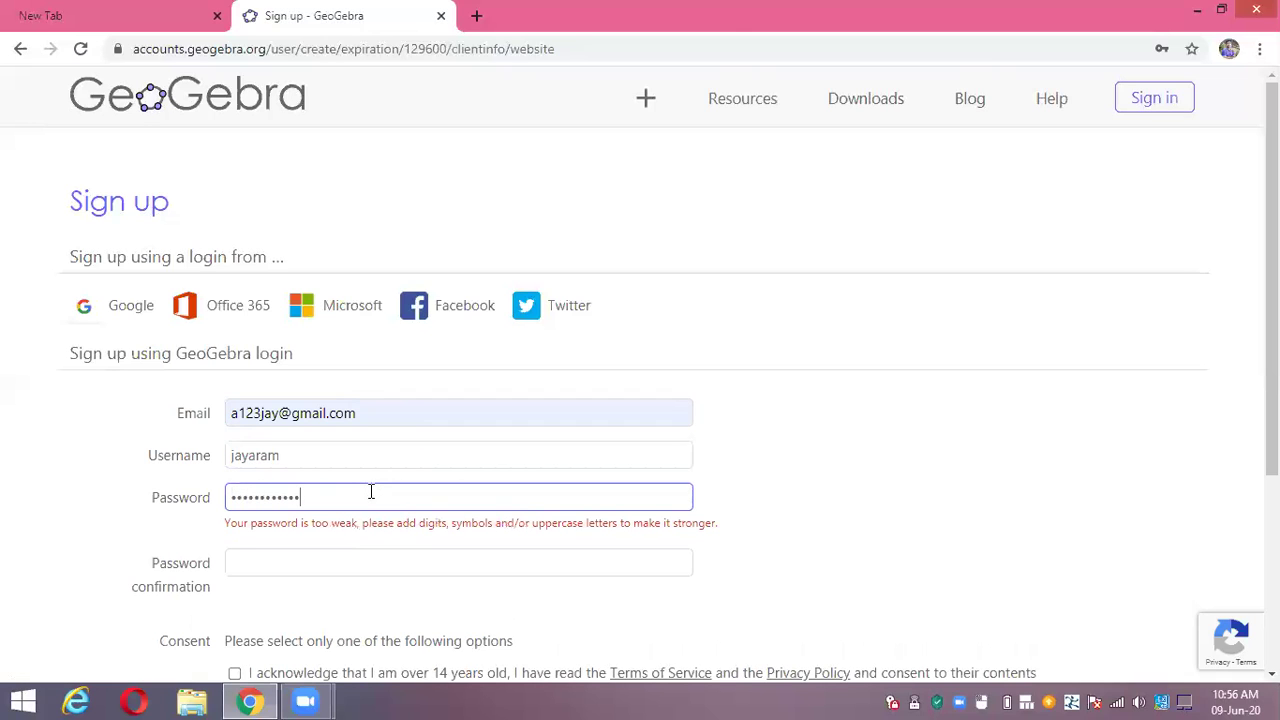
{"action": "key", "text": "BackSpace"}
{"action": "key", "text": "BackSpace"}
{"action": "key", "text": "BackSpace"}
{"action": "key", "text": "BackSpace"}
{"action": "key", "text": "BackSpace"}
{"action": "key", "text": "BackSpace"}
{"action": "key", "text": "BackSpace"}
{"action": "key", "text": "BackSpace"}
{"action": "key", "text": "BackSpace"}
{"action": "key", "text": "BackSpace"}
{"action": "key", "text": "BackSpace"}
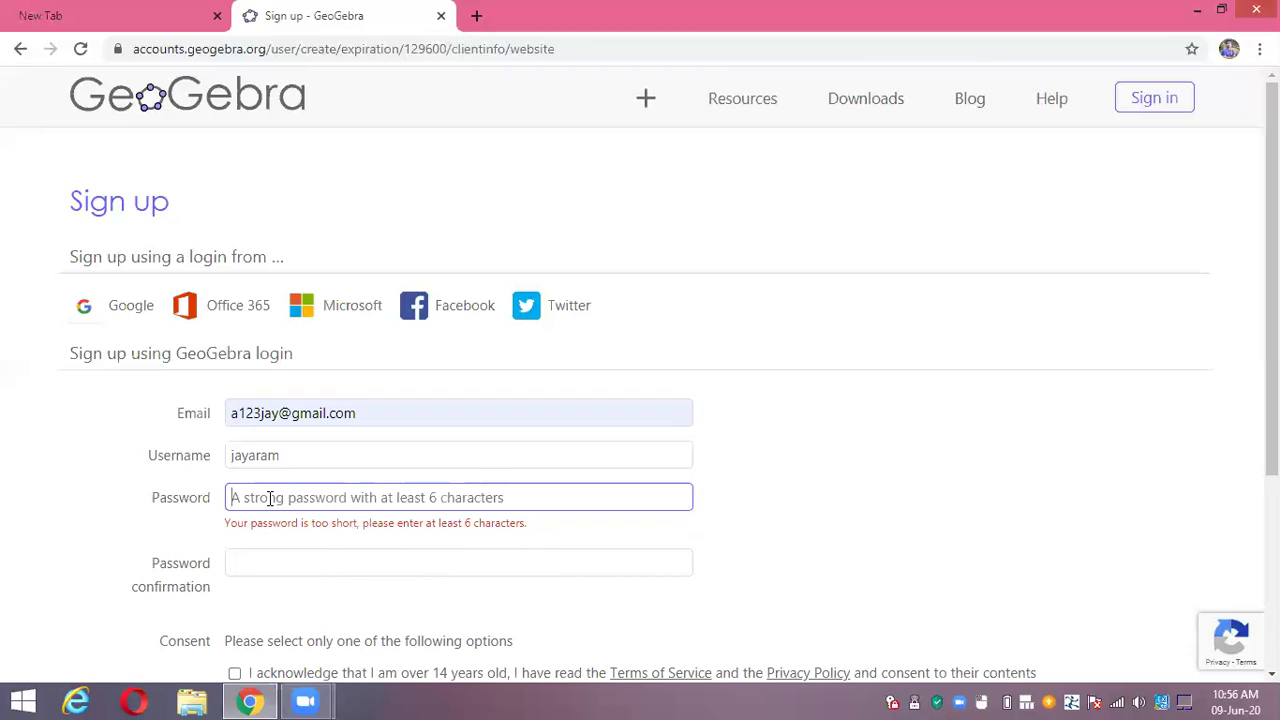
{"action": "type", "text": "*******"}
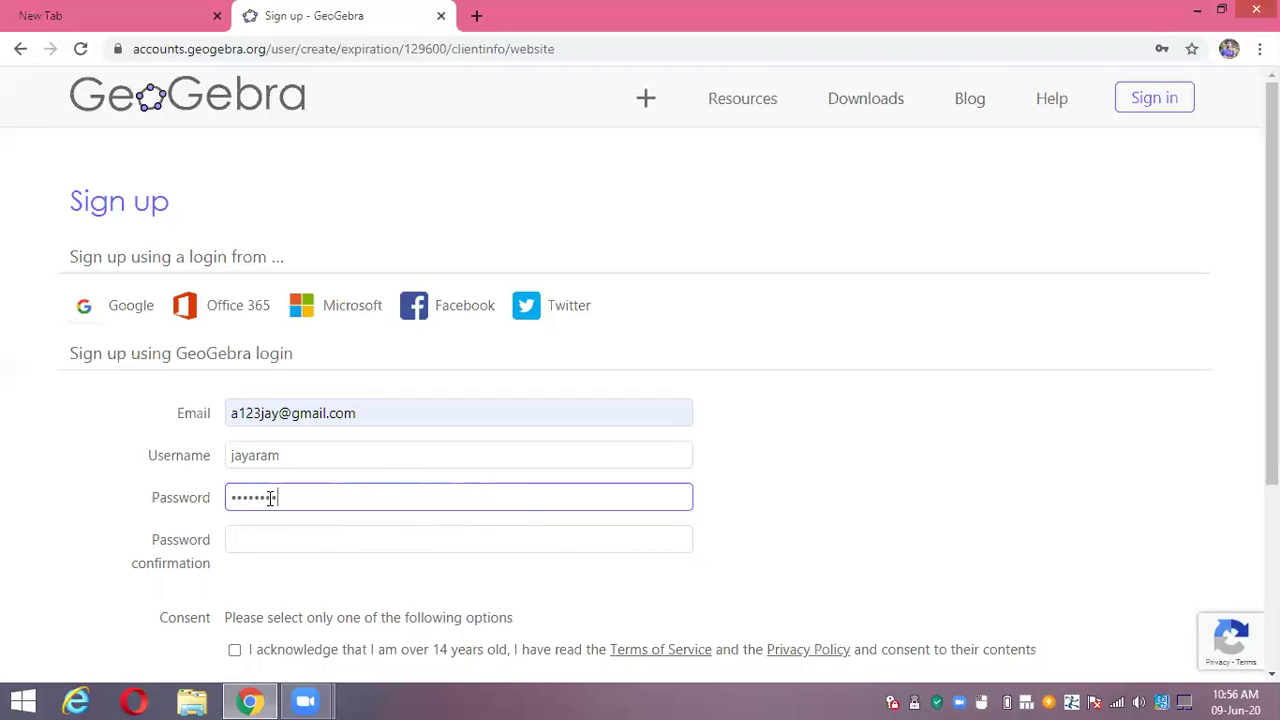
{"action": "left_click", "coordinate": [284, 547]}
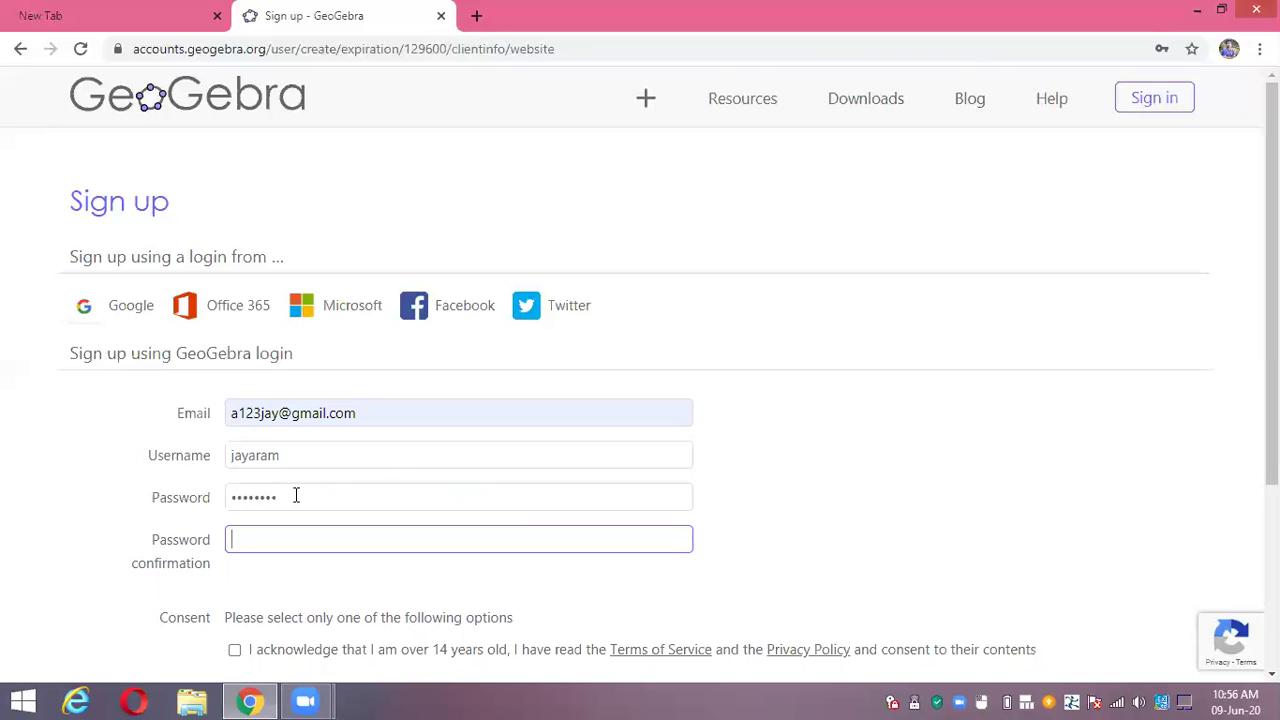
{"action": "left_click", "coordinate": [214, 500]}
{"action": "key", "text": "BackSpace"}
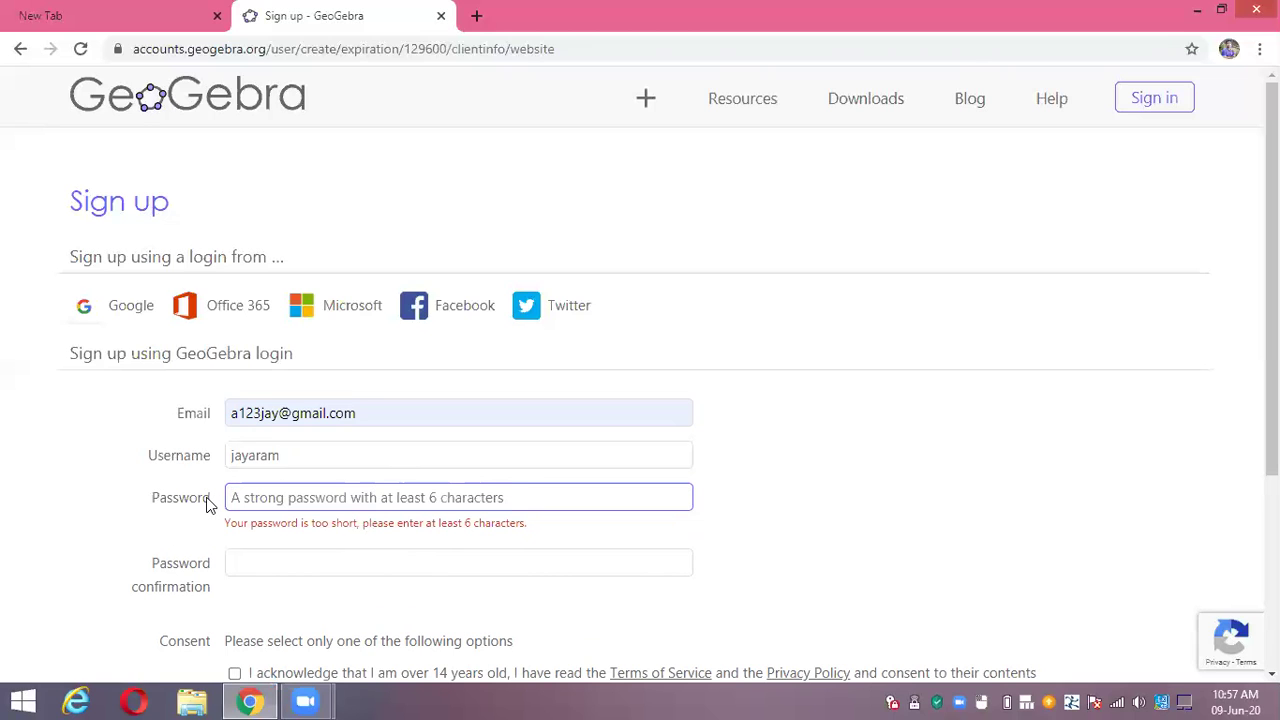
{"action": "type", "text": "•"}
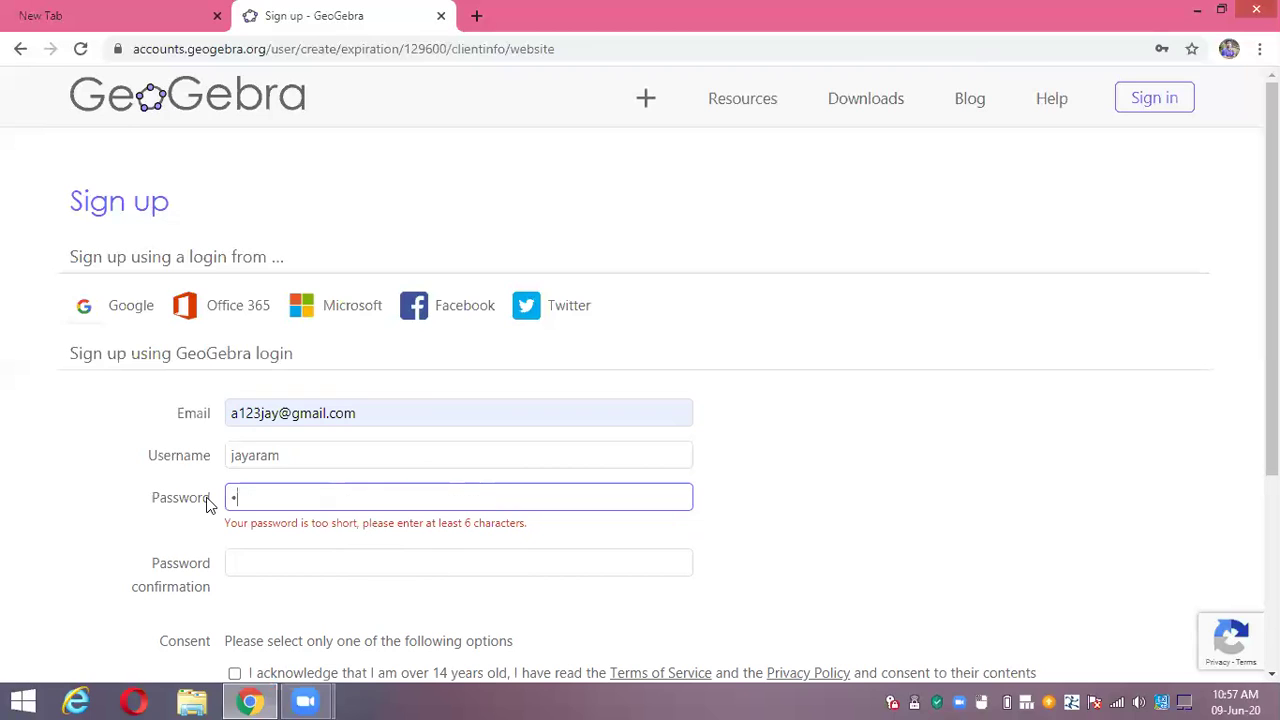
{"action": "type", "text": "•••••••••"}
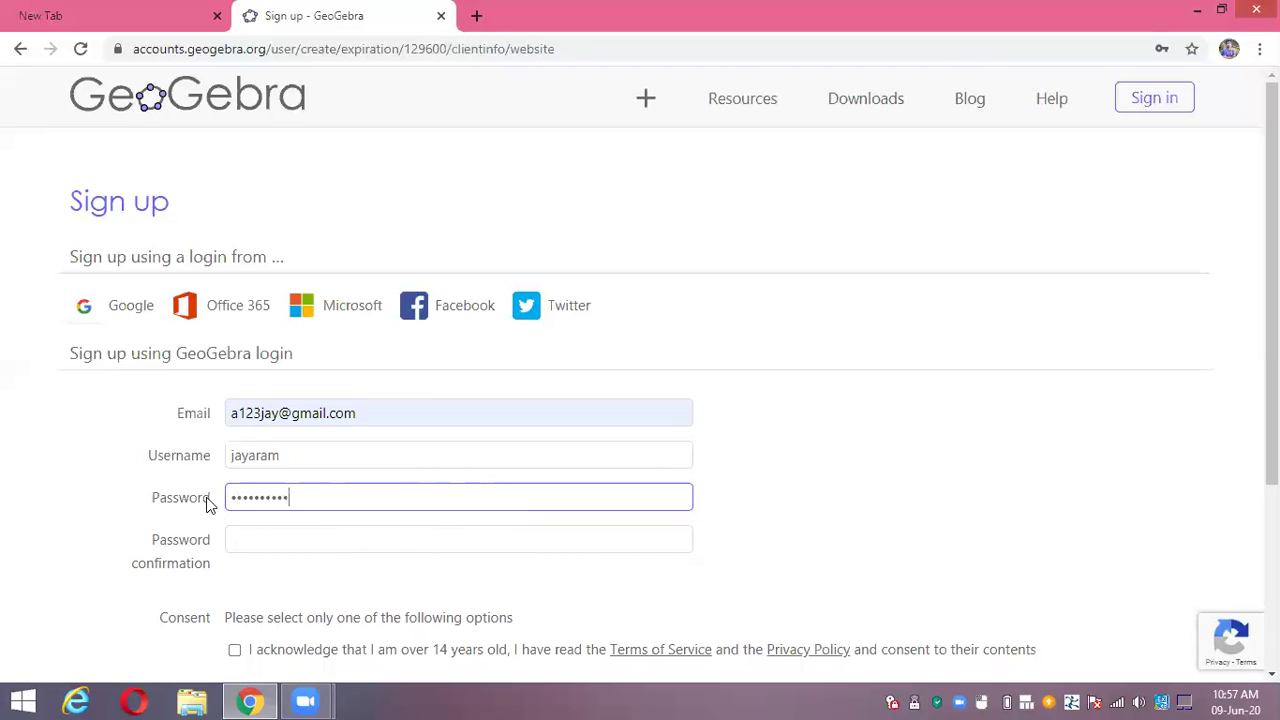
{"action": "type", "text": "••"}
Retype the password confirmation until it matches and the mismatch warning disappears
{"action": "left_click", "coordinate": [253, 539]}
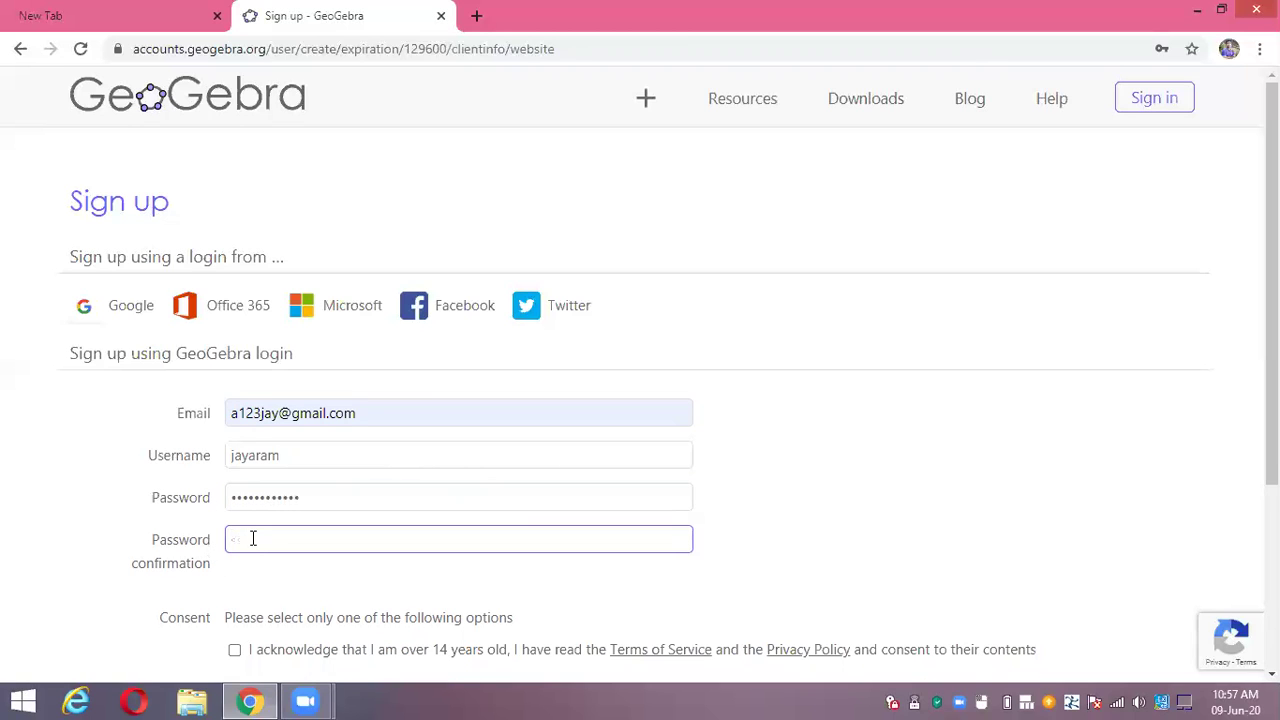
{"action": "type", "text": "•"}
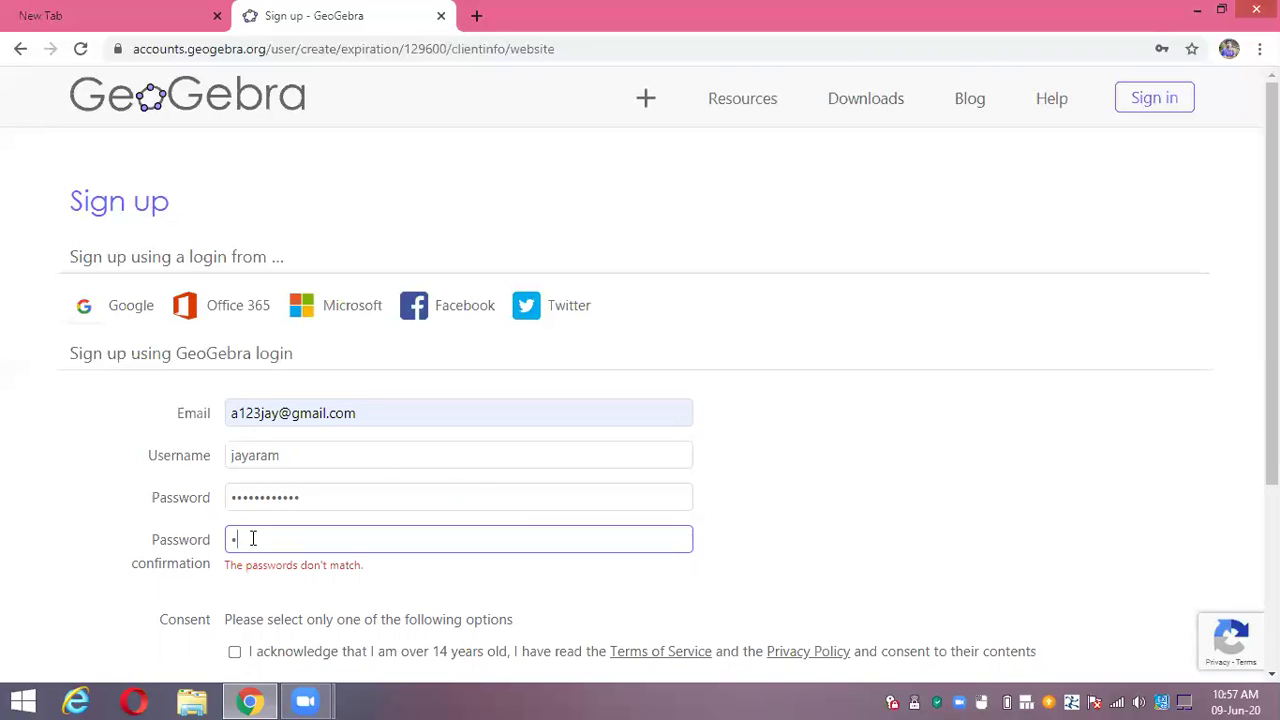
{"action": "type", "text": "•••••••••••"}
{"action": "key", "text": "ctrl+a"}
{"action": "key", "text": "BackSpace"}
{"action": "type", "text": "••••••••"}
{"action": "key", "text": "ctrl+a"}
{"action": "key", "text": "BackSpace"}
{"action": "type", "text": "••••••••••••"}
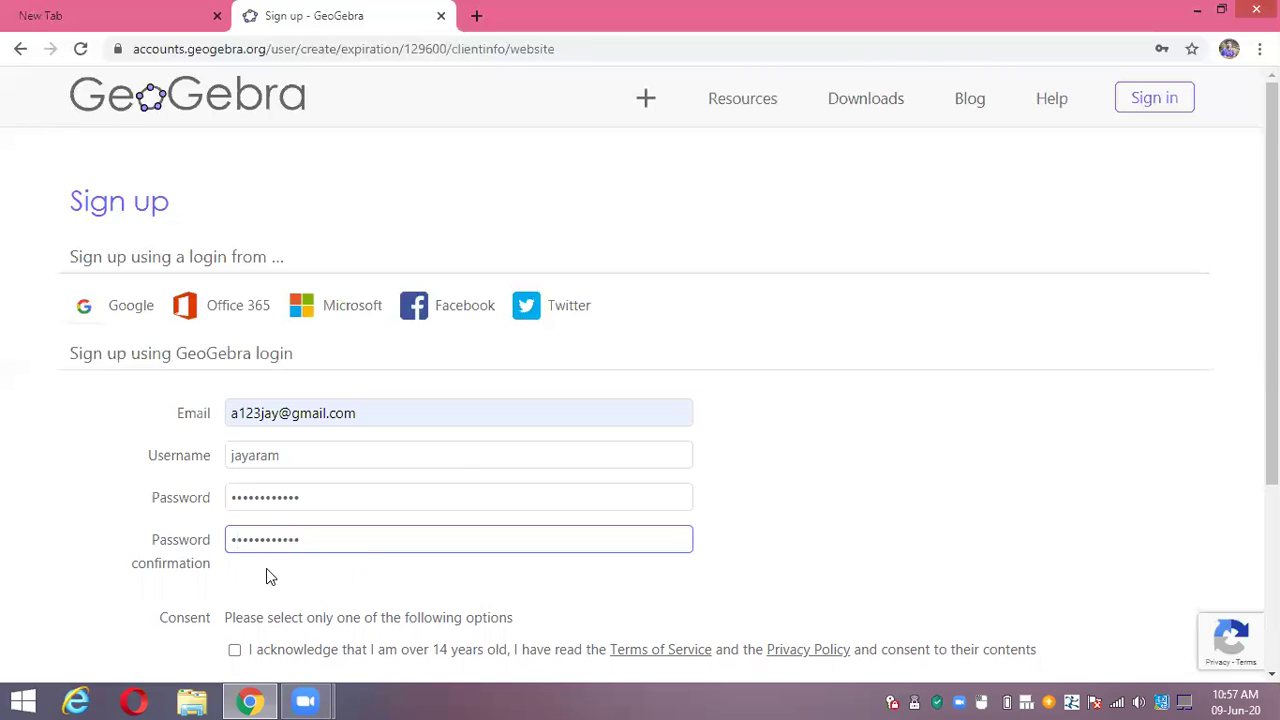
Tick the 'I am over 14' consent checkbox, leaving the child-consent option unticked
{"action": "scroll", "coordinate": [197, 553], "scroll_direction": "down", "scroll_amount": 1}
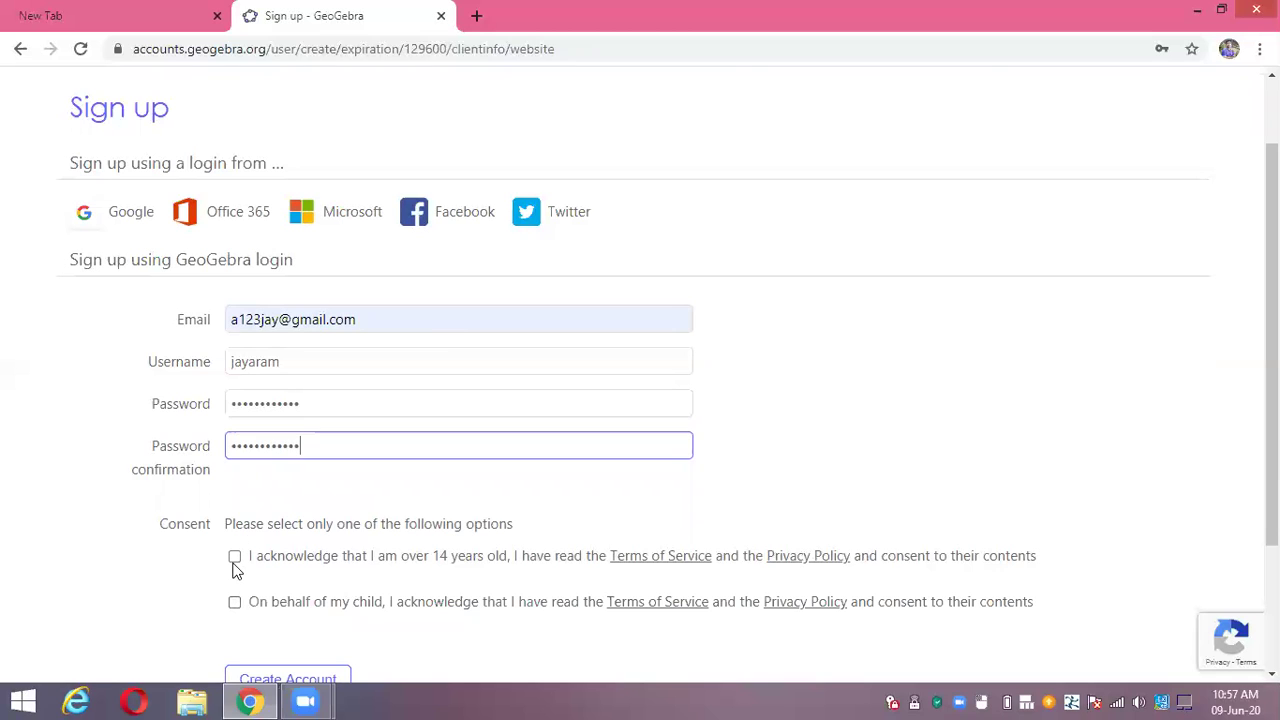
{"action": "left_click", "coordinate": [234, 560]}
{"action": "left_click", "coordinate": [235, 604]}
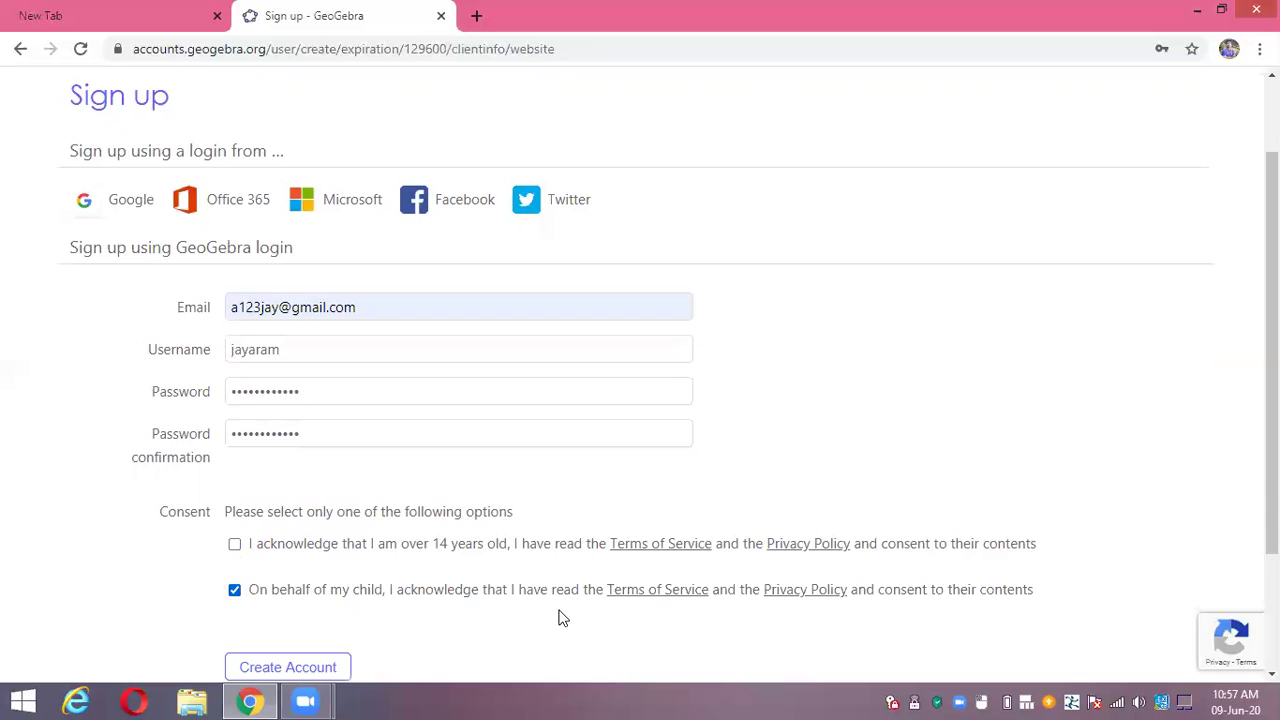
{"action": "scroll", "coordinate": [428, 589], "scroll_direction": "down", "scroll_amount": 2}
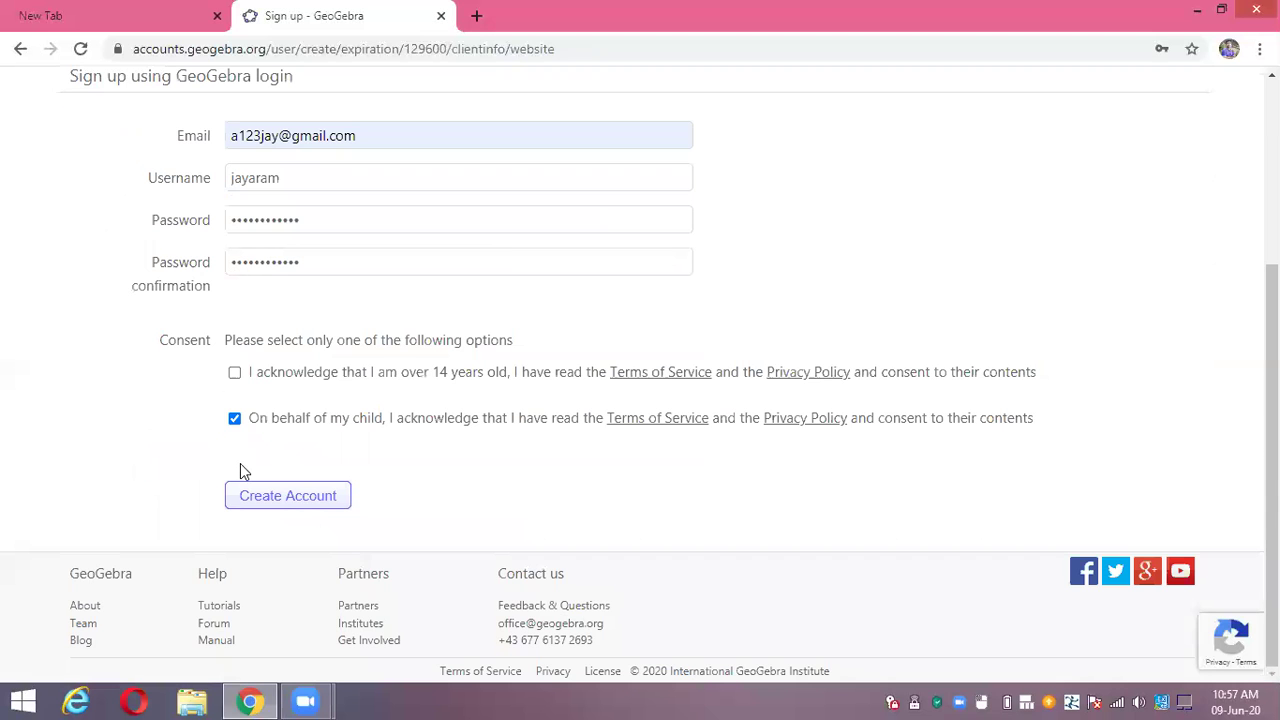
{"action": "scroll", "coordinate": [380, 535], "scroll_direction": "up", "scroll_amount": 3}
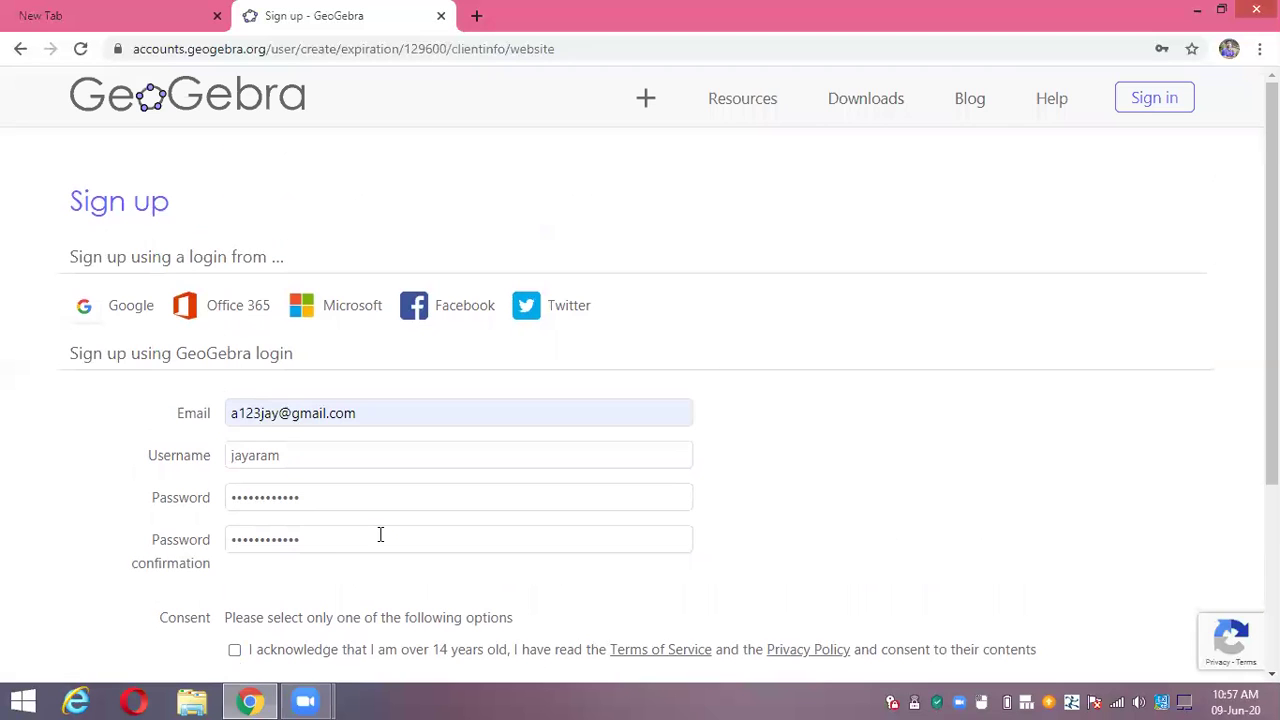
{"action": "scroll", "coordinate": [380, 535], "scroll_direction": "down", "scroll_amount": 2}
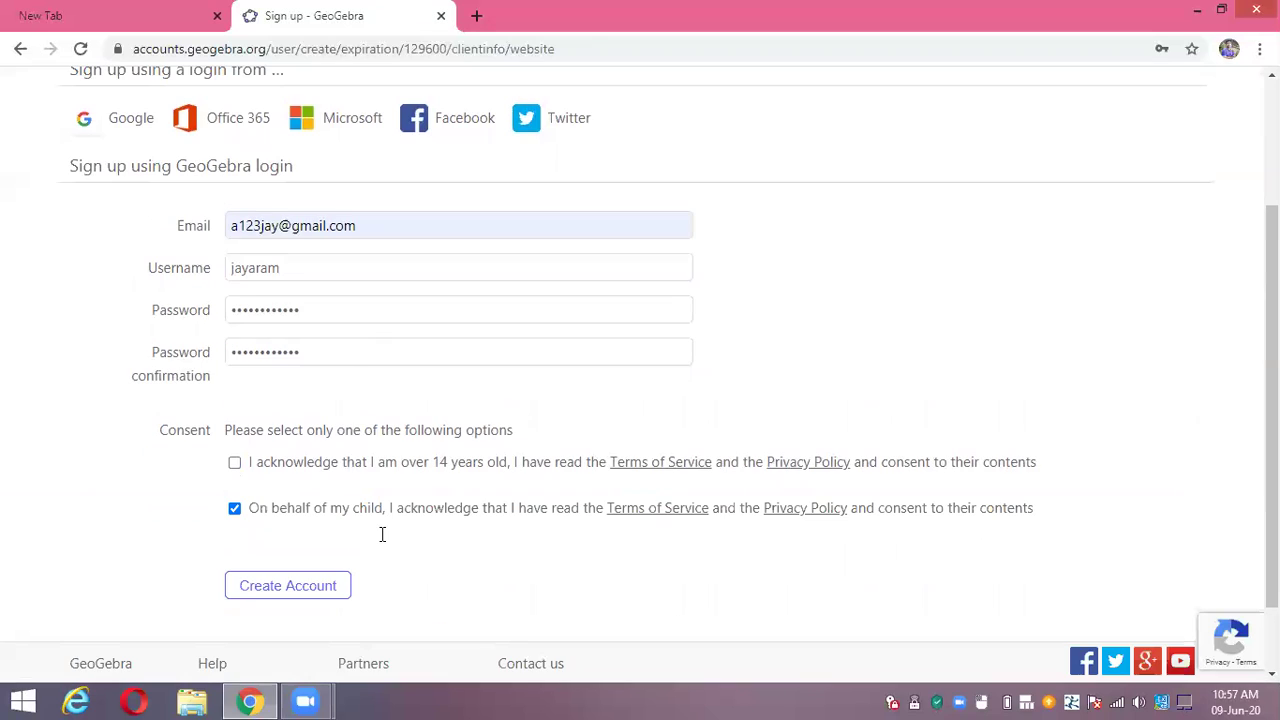
{"action": "left_click", "coordinate": [236, 464]}
Submit Create Account, note the e-mail and username 'already in use' errors, then go to Sign in
{"action": "left_click", "coordinate": [297, 594]}
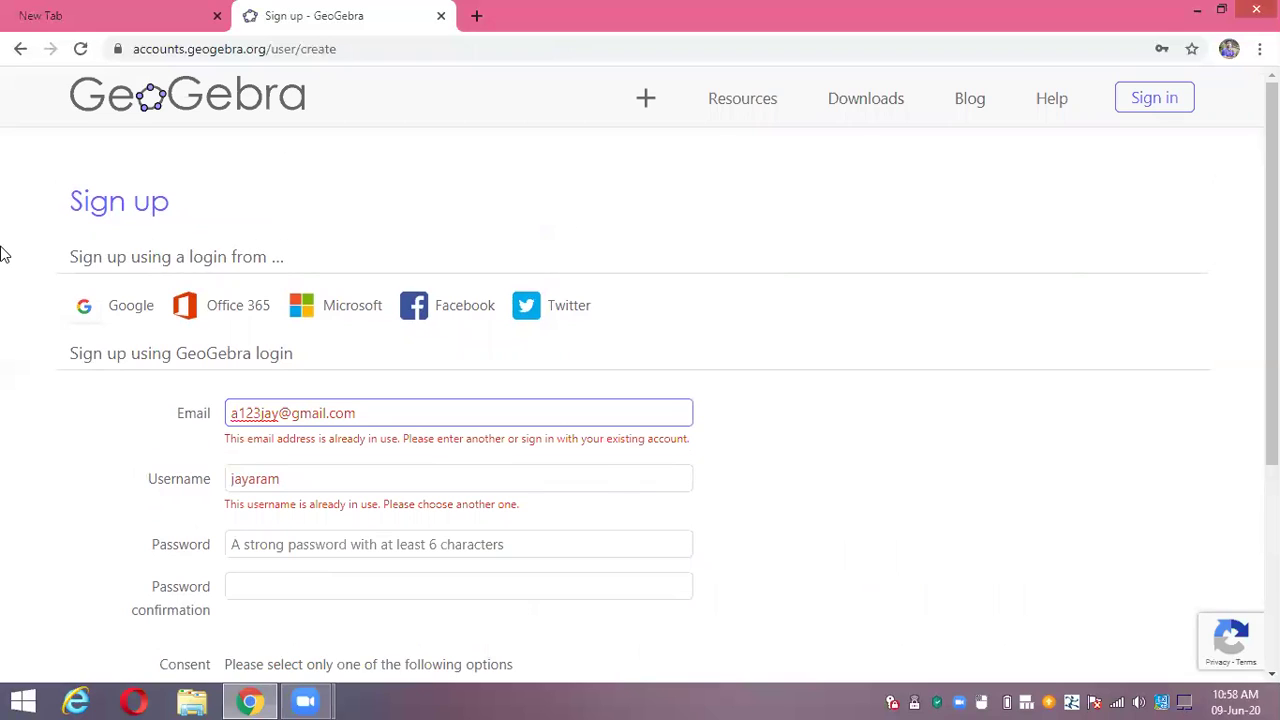
{"action": "scroll", "coordinate": [598, 467], "scroll_direction": "down", "scroll_amount": 1}
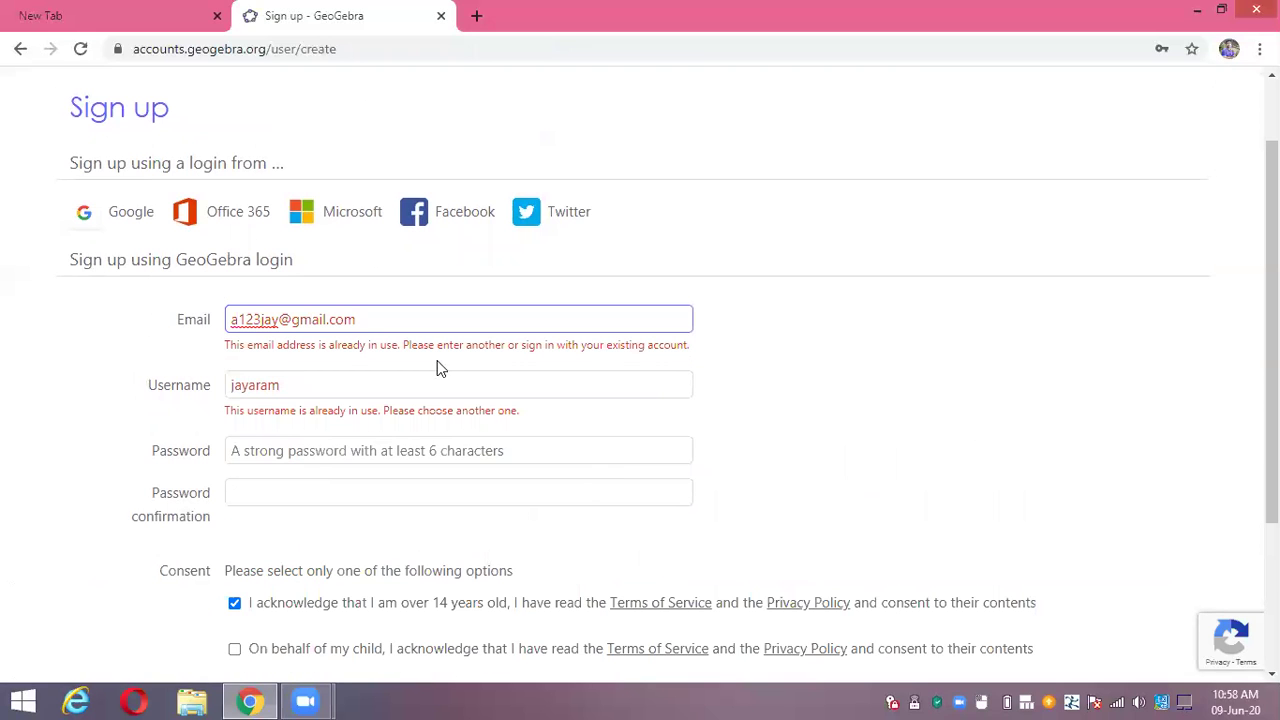
{"action": "scroll", "coordinate": [1054, 146], "scroll_direction": "up", "scroll_amount": 1}
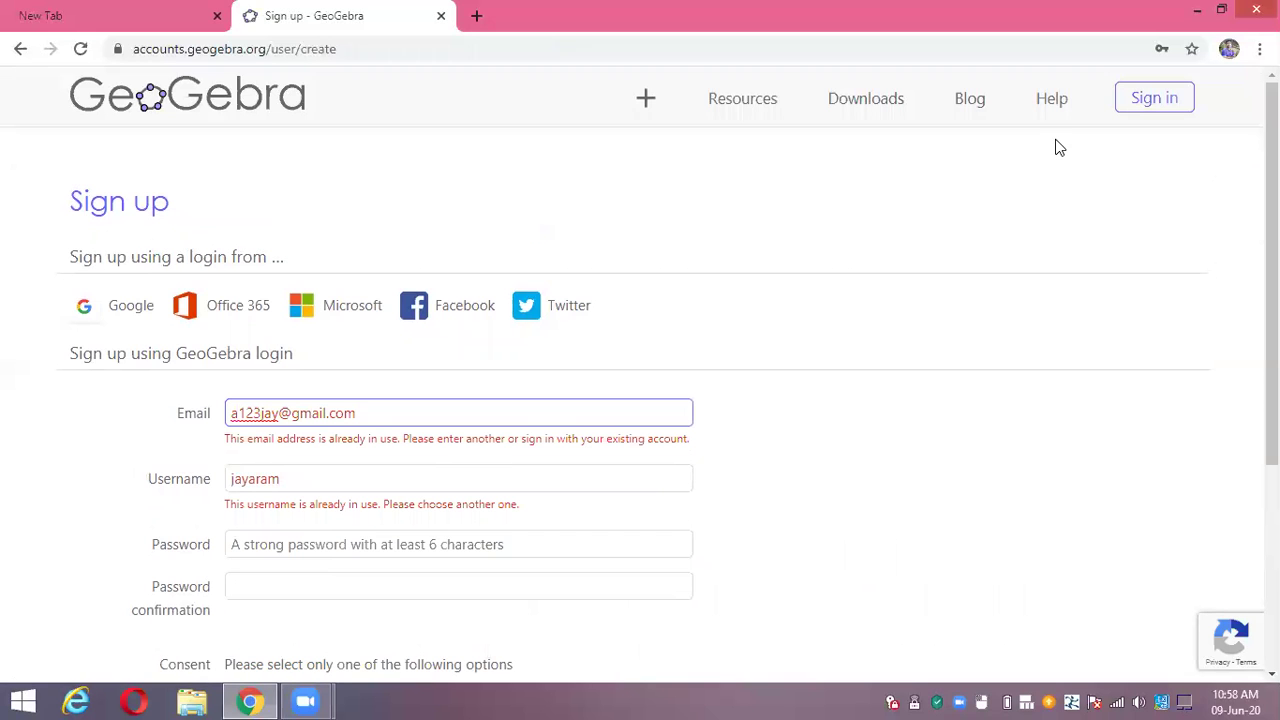
{"action": "left_click", "coordinate": [1142, 97]}
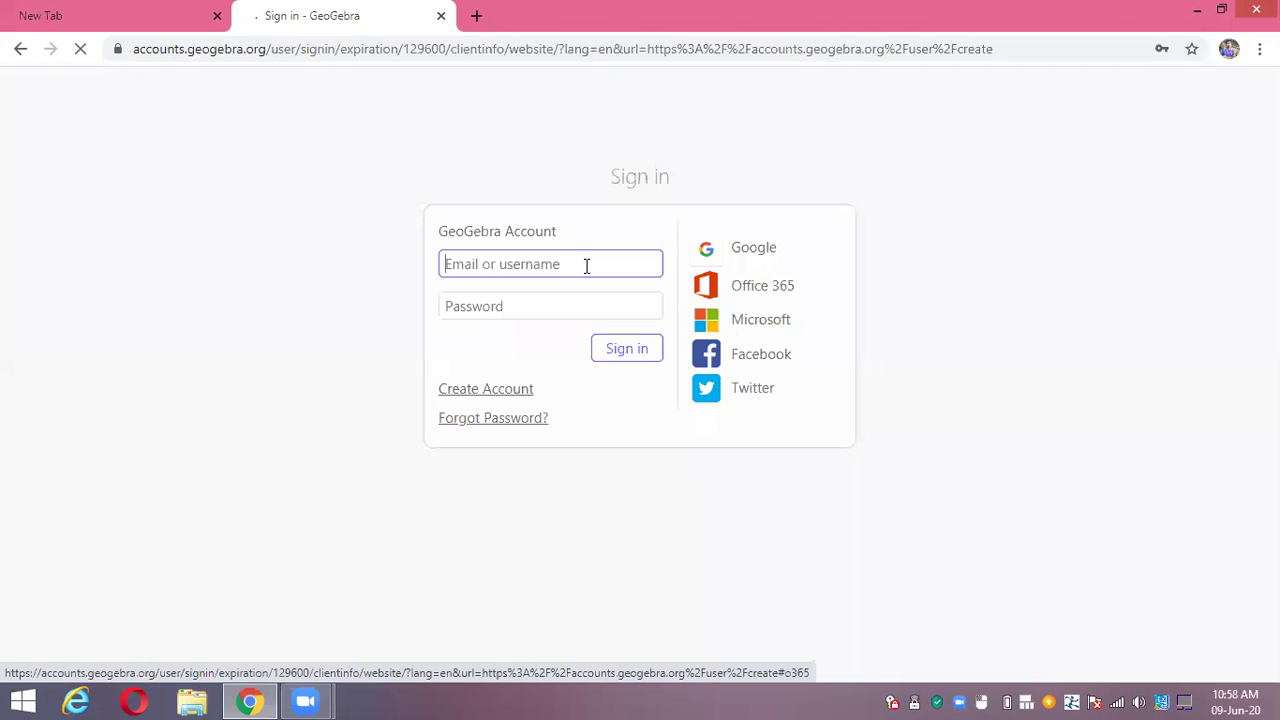
Sign in using the saved autofill username and the account password
{"action": "left_click", "coordinate": [586, 265]}
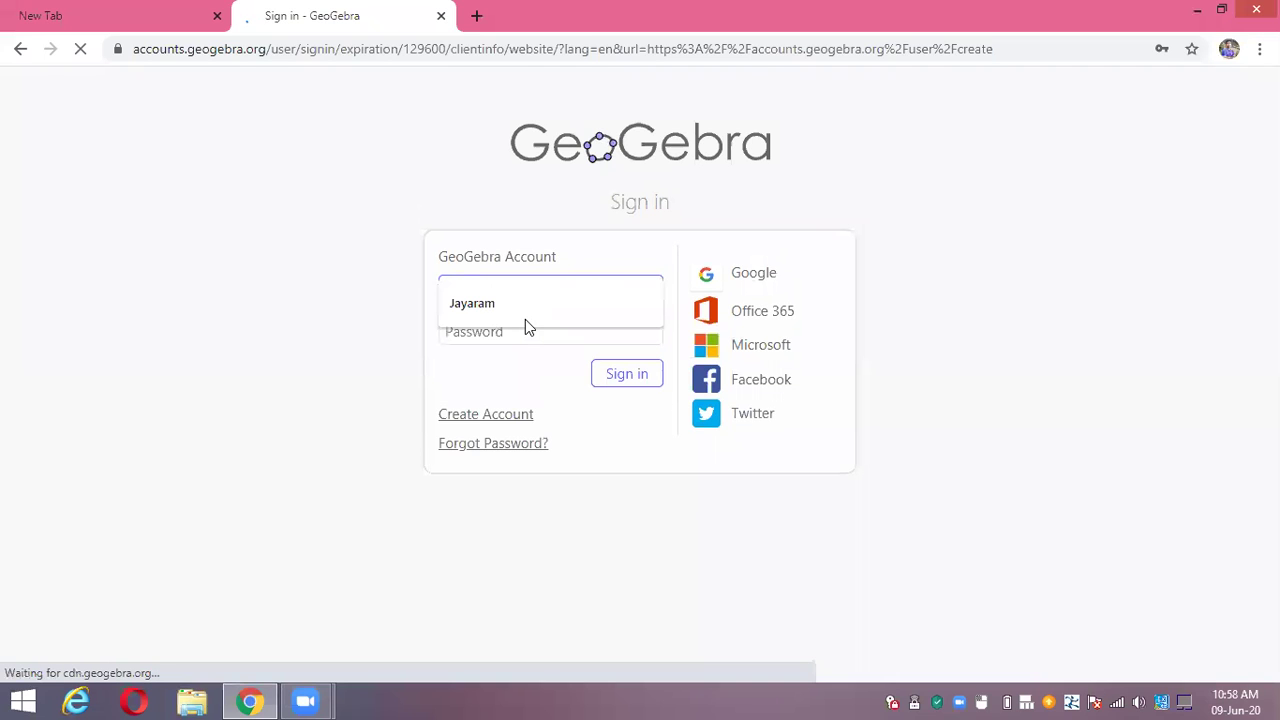
{"action": "left_click", "coordinate": [516, 320]}
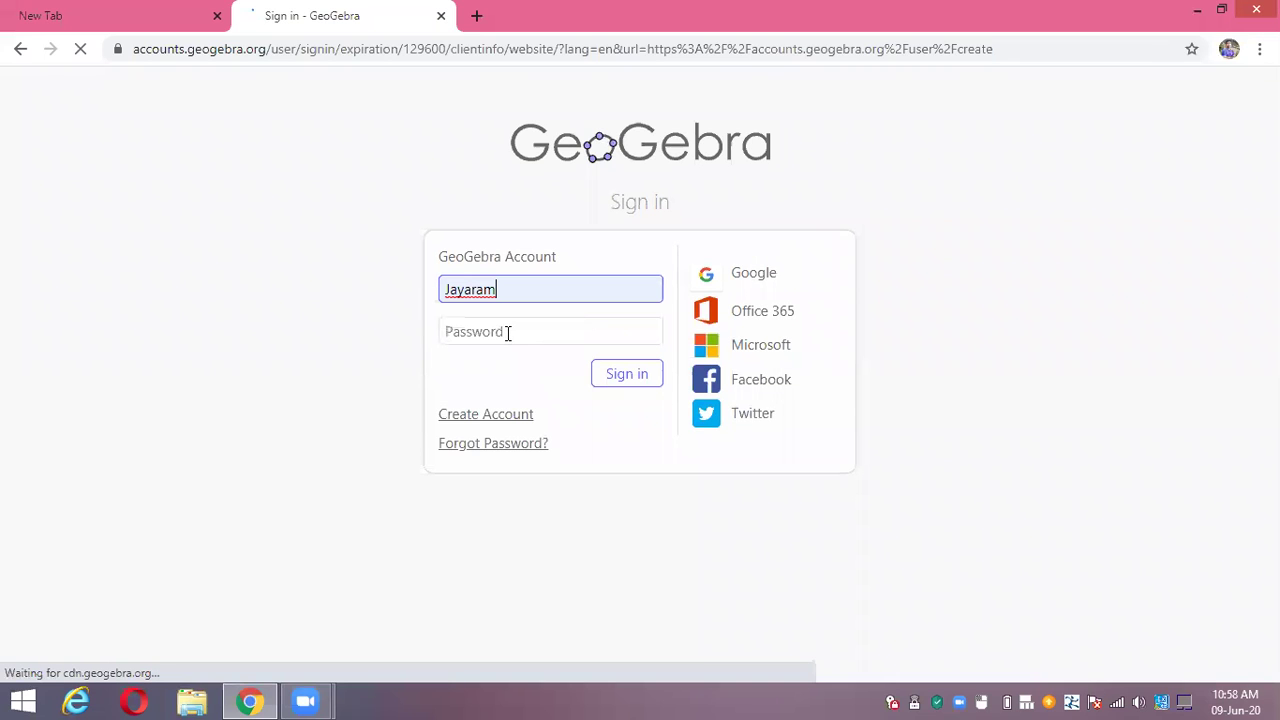
{"action": "left_click", "coordinate": [522, 333]}
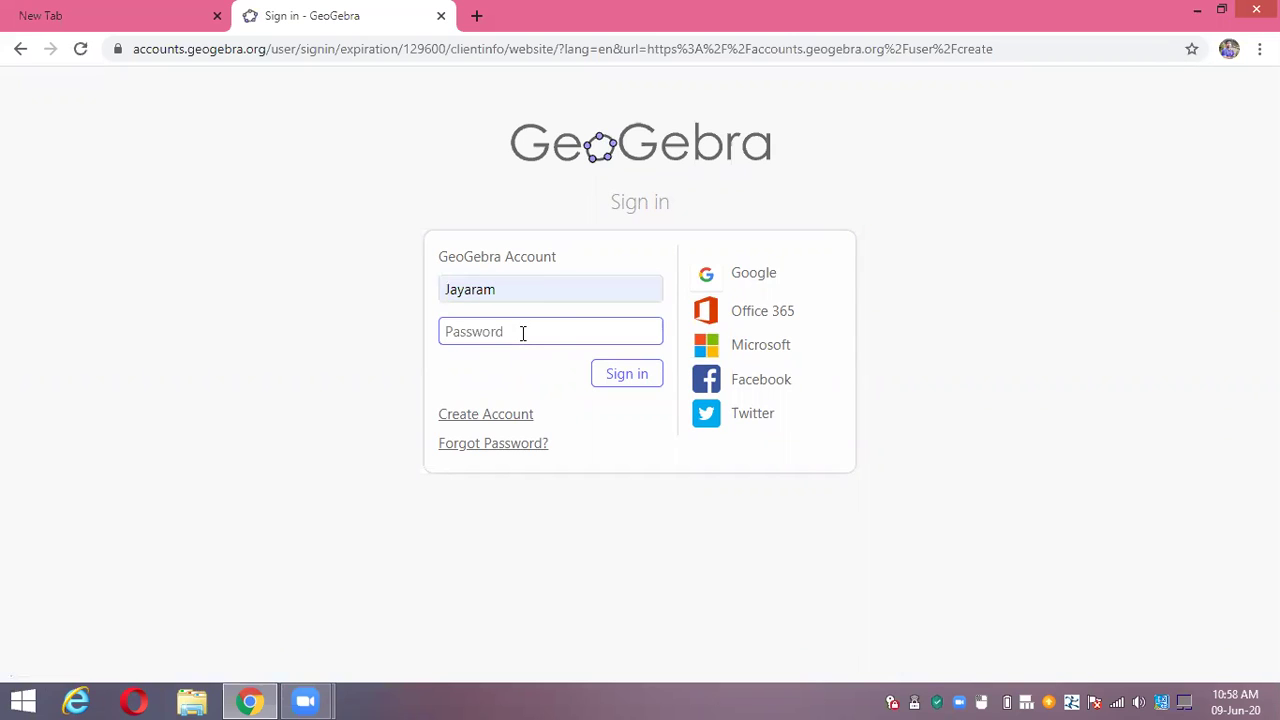
{"action": "type", "text": "•••••••"}
{"action": "key", "text": "BackSpace"}
{"action": "key", "text": "BackSpace"}
{"action": "key", "text": "BackSpace"}
{"action": "key", "text": "BackSpace"}
{"action": "key", "text": "BackSpace"}
{"action": "key", "text": "BackSpace"}
{"action": "key", "text": "BackSpace"}
{"action": "type", "text": "•••••"}
{"action": "type", "text": "**"}
{"action": "left_click", "coordinate": [624, 374]}
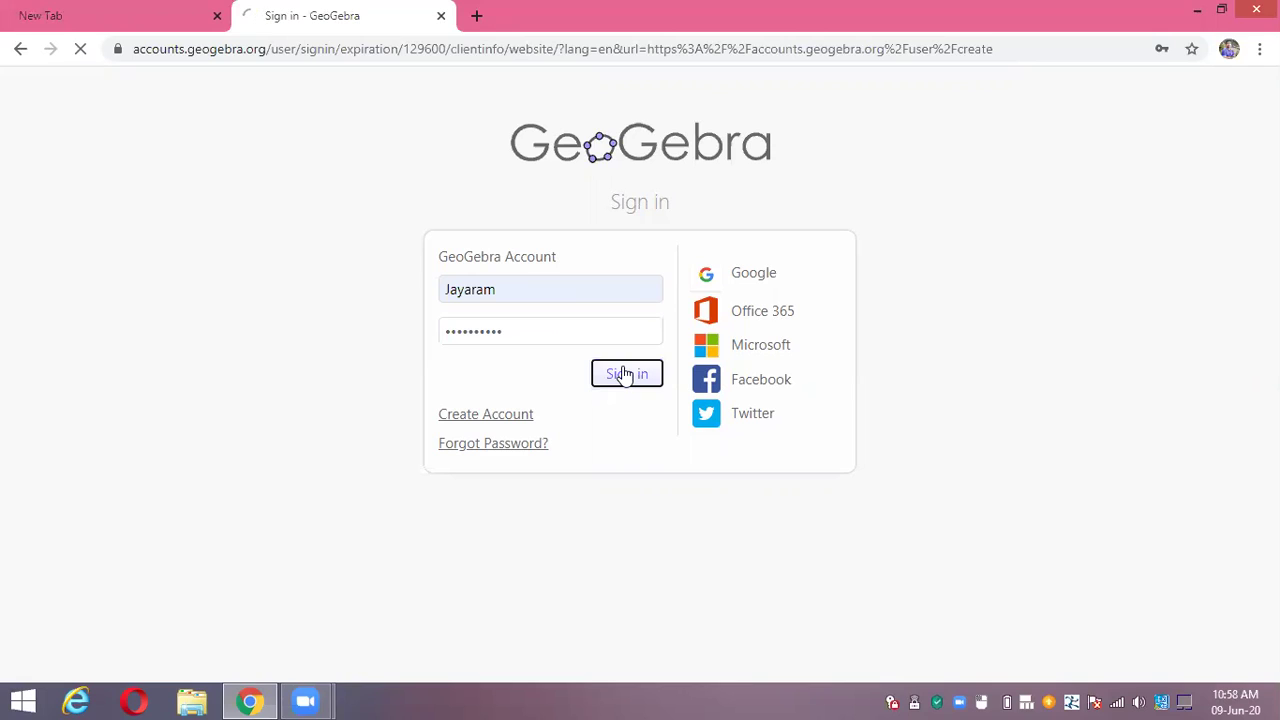